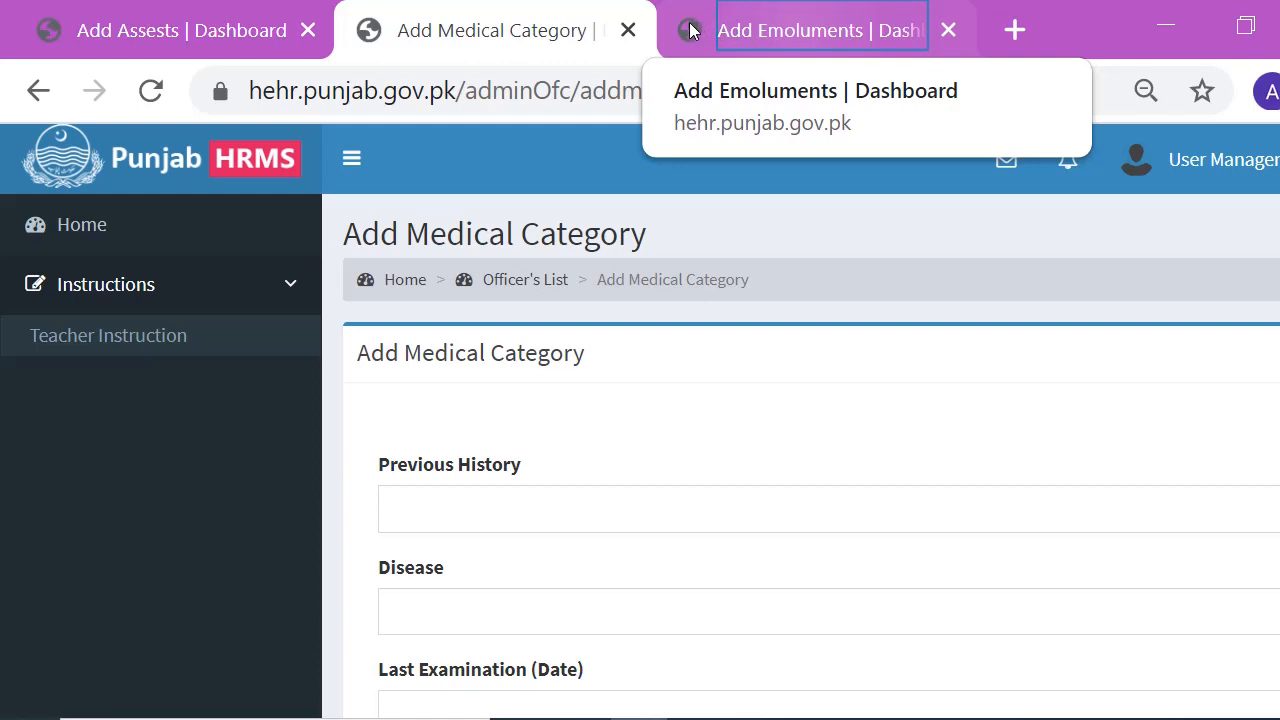
# - Look briefly at the Add Emoluments form, then return to the Add Assests form and set Portability to Movable
pyautogui.click(765, 30)
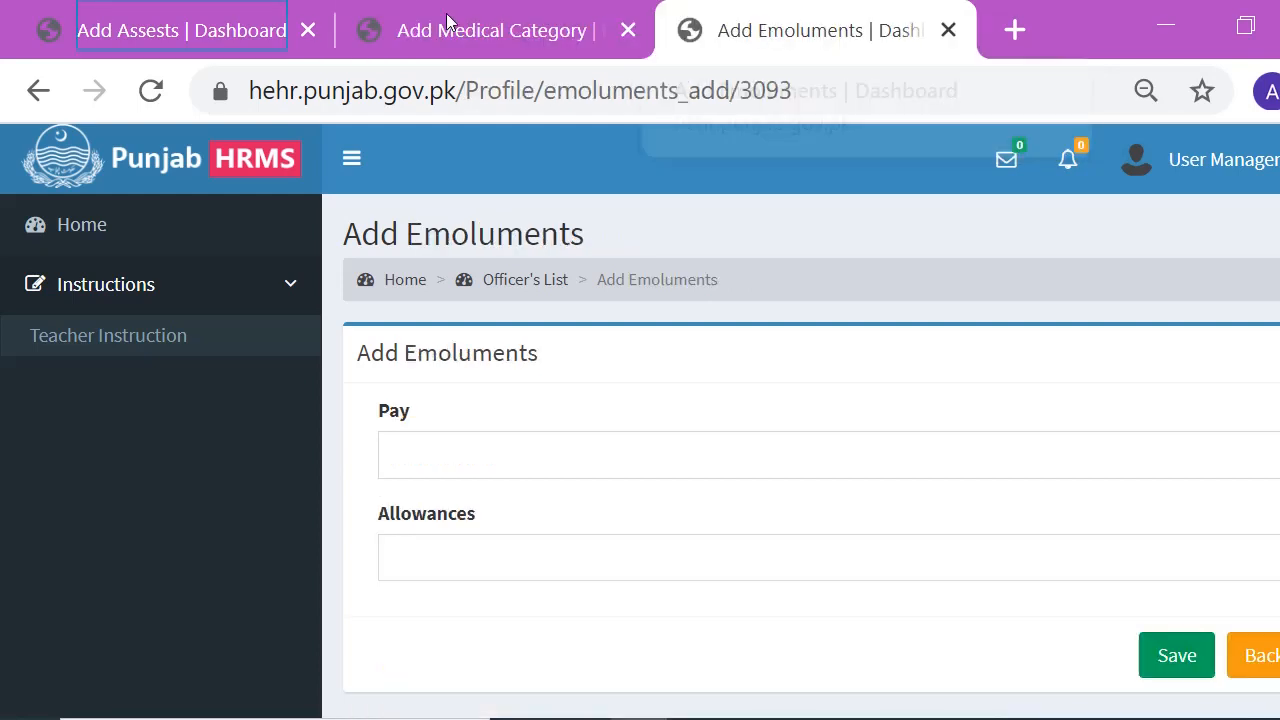
pyautogui.click(232, 12)
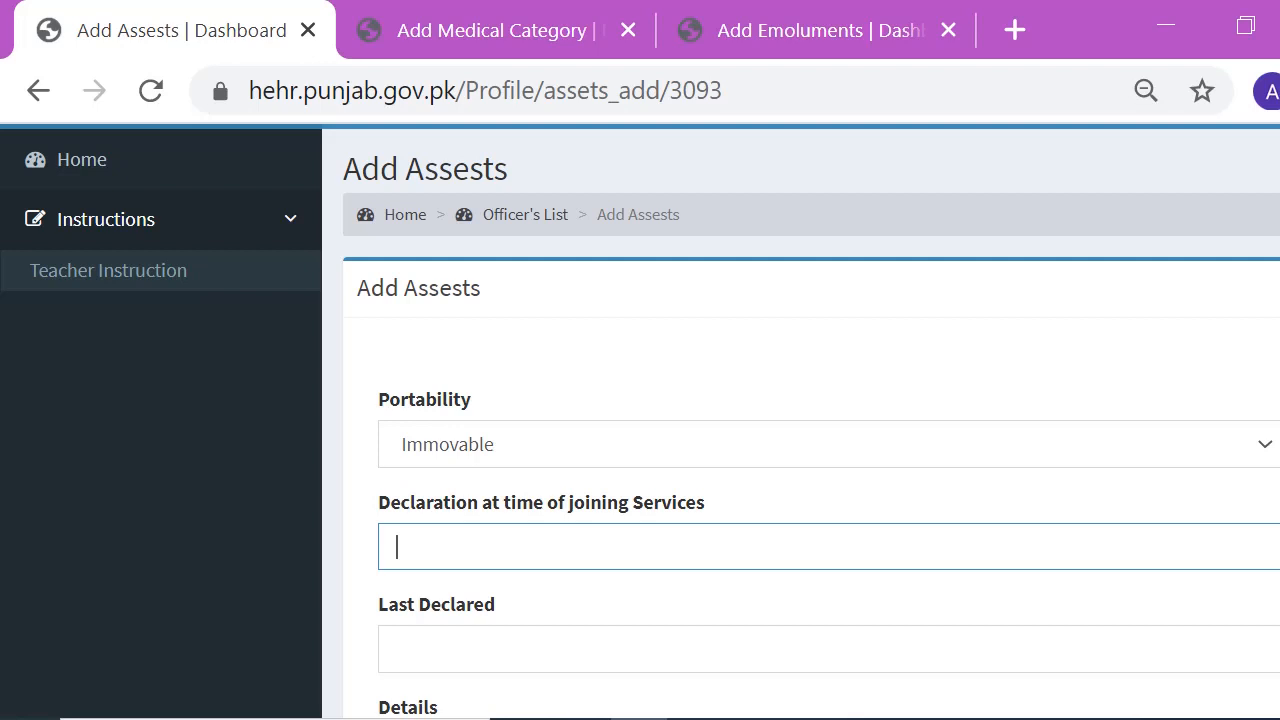
pyautogui.click(828, 444)
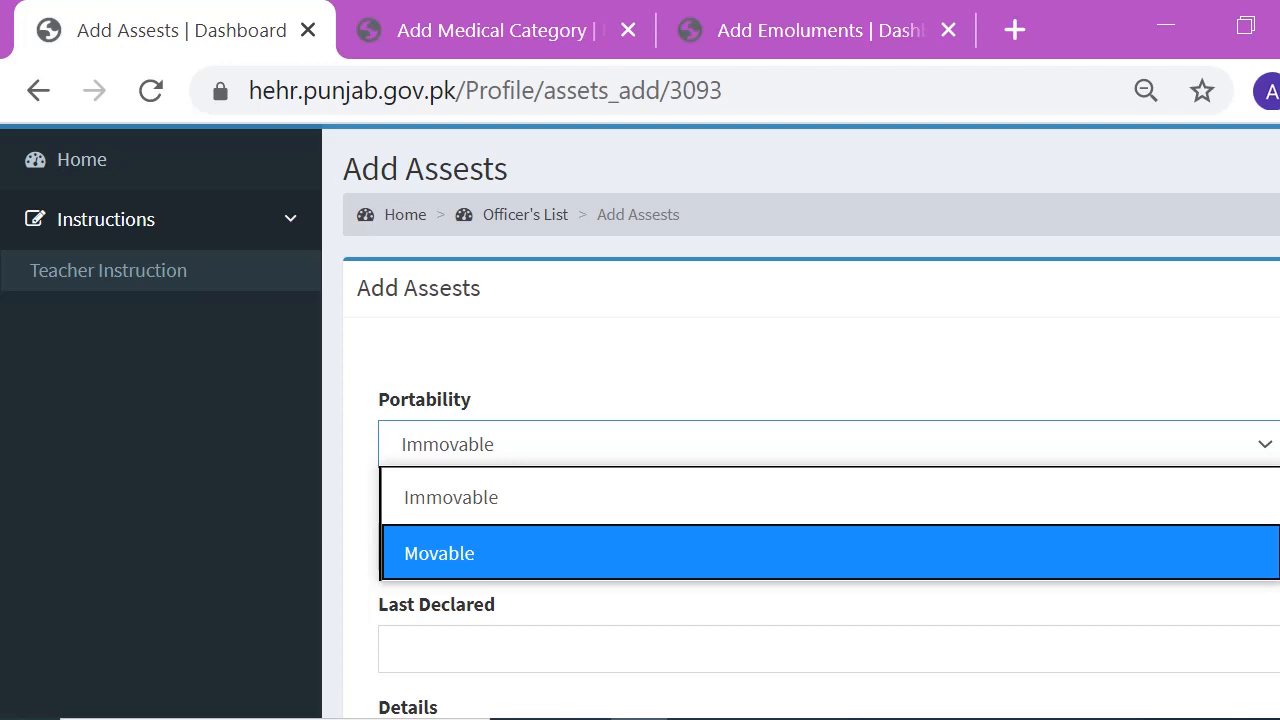
pyautogui.press('Return')
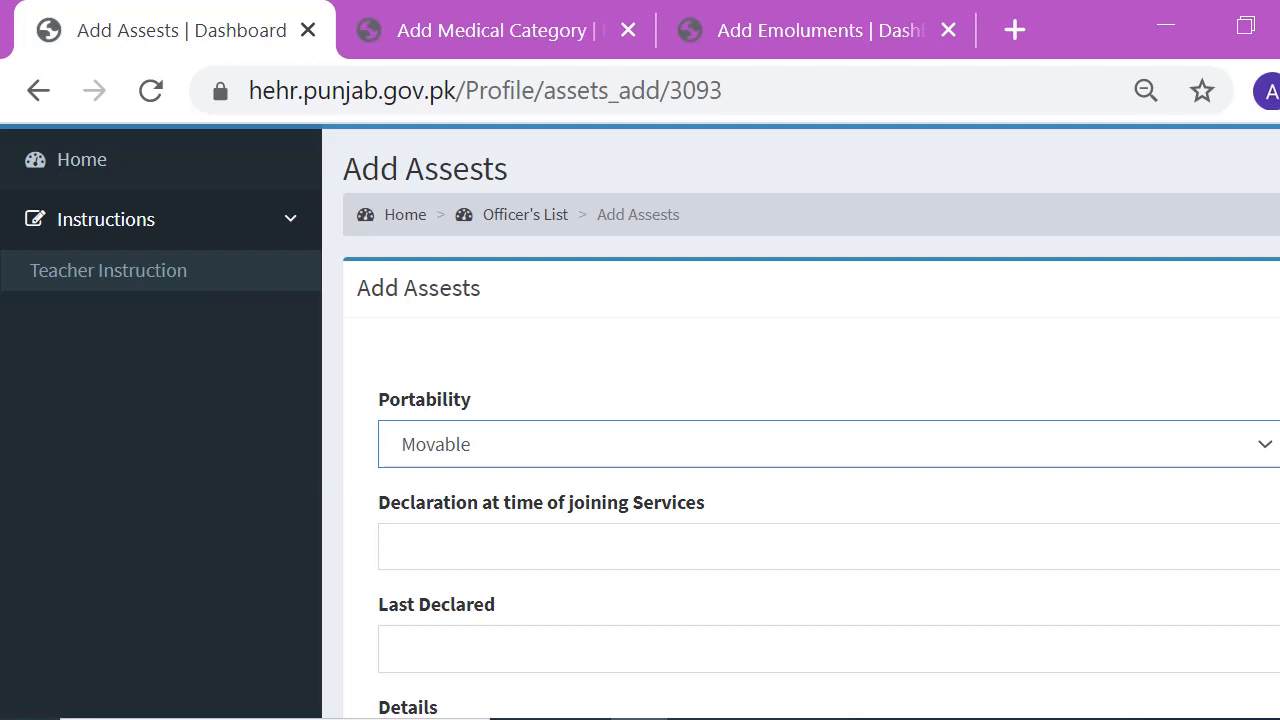
# - Examine the remaining asset fields, including the Last Declared date picker and the Details box
pyautogui.scroll(-2, 800, 420)
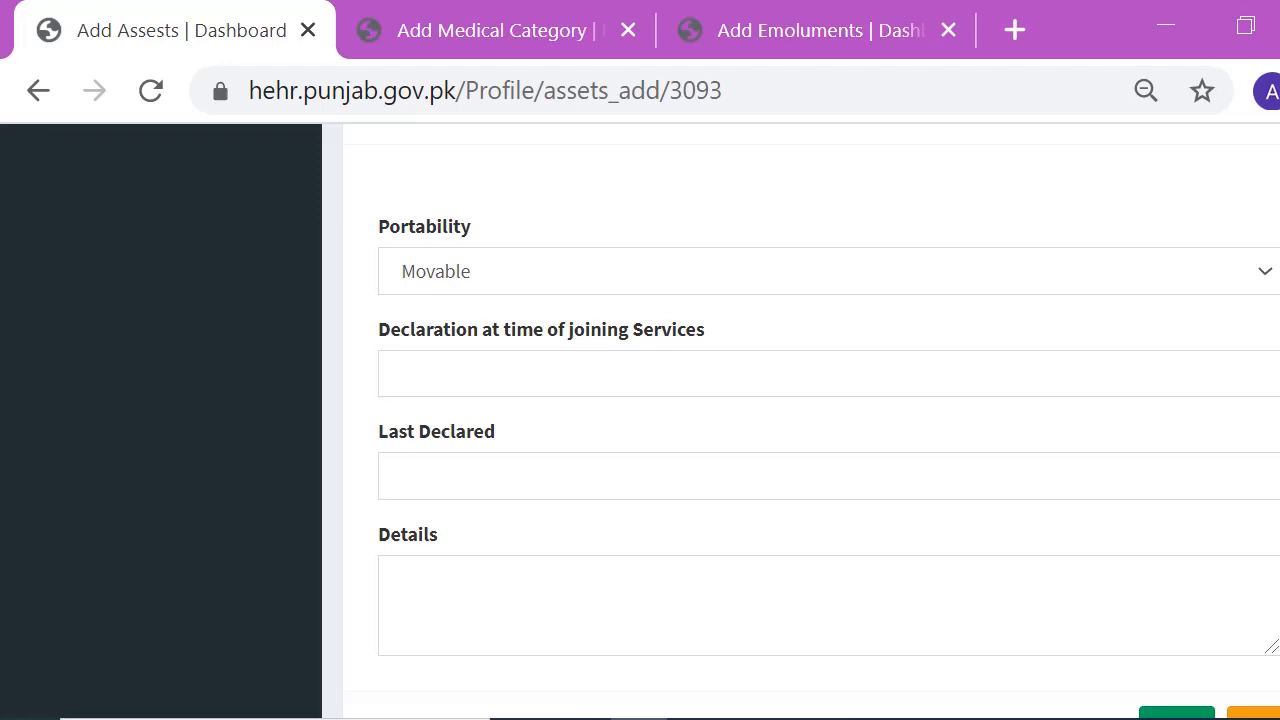
pyautogui.click(800, 476)
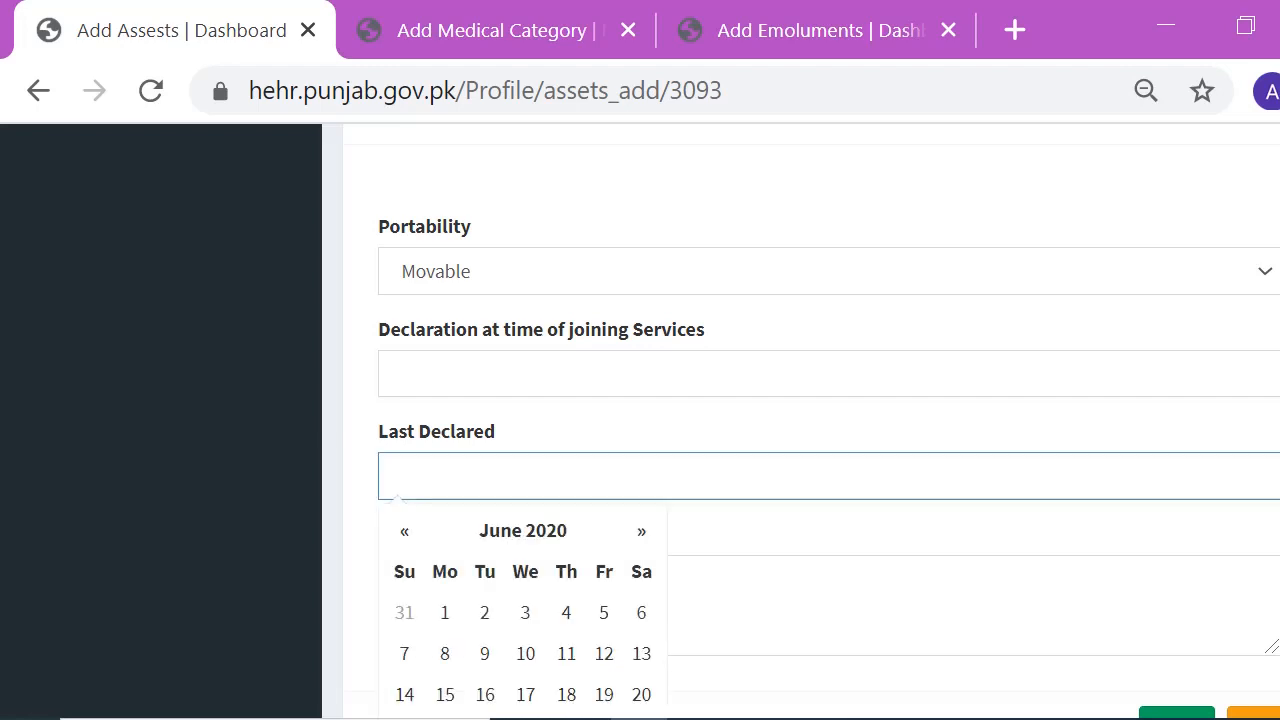
pyautogui.click(850, 430)
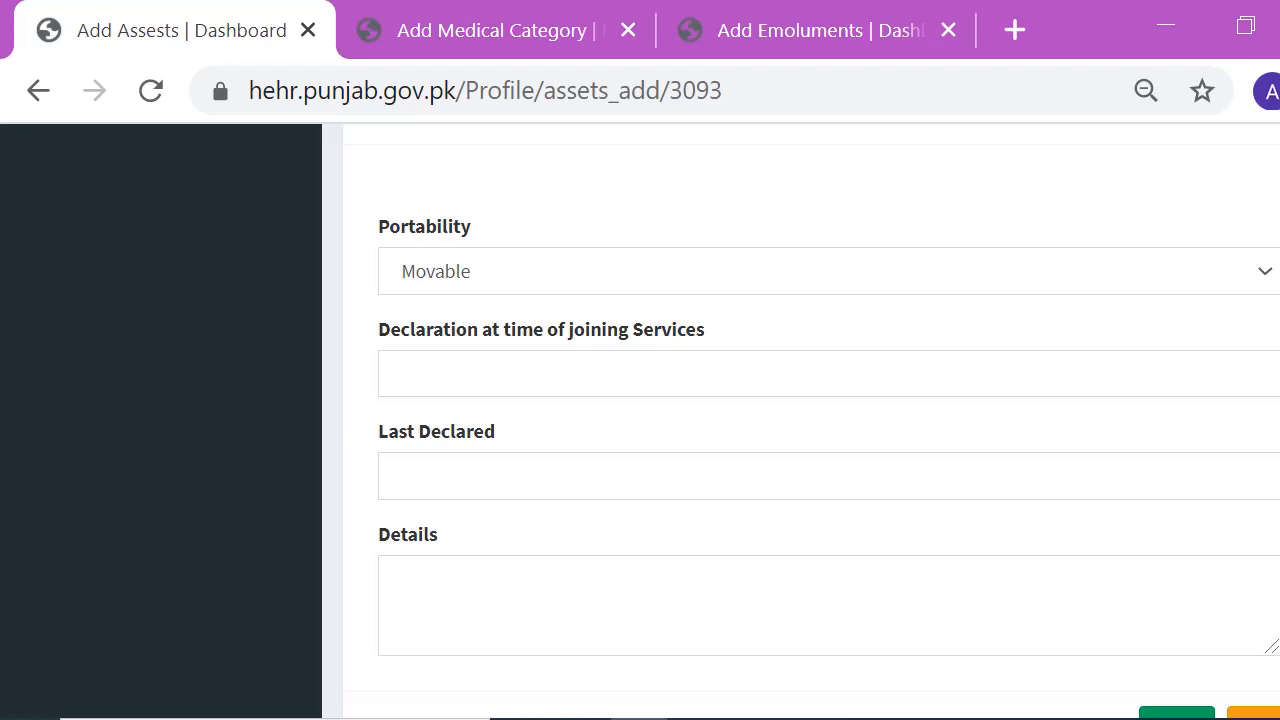
pyautogui.scroll(1, 800, 420)
pyautogui.click(397, 625)
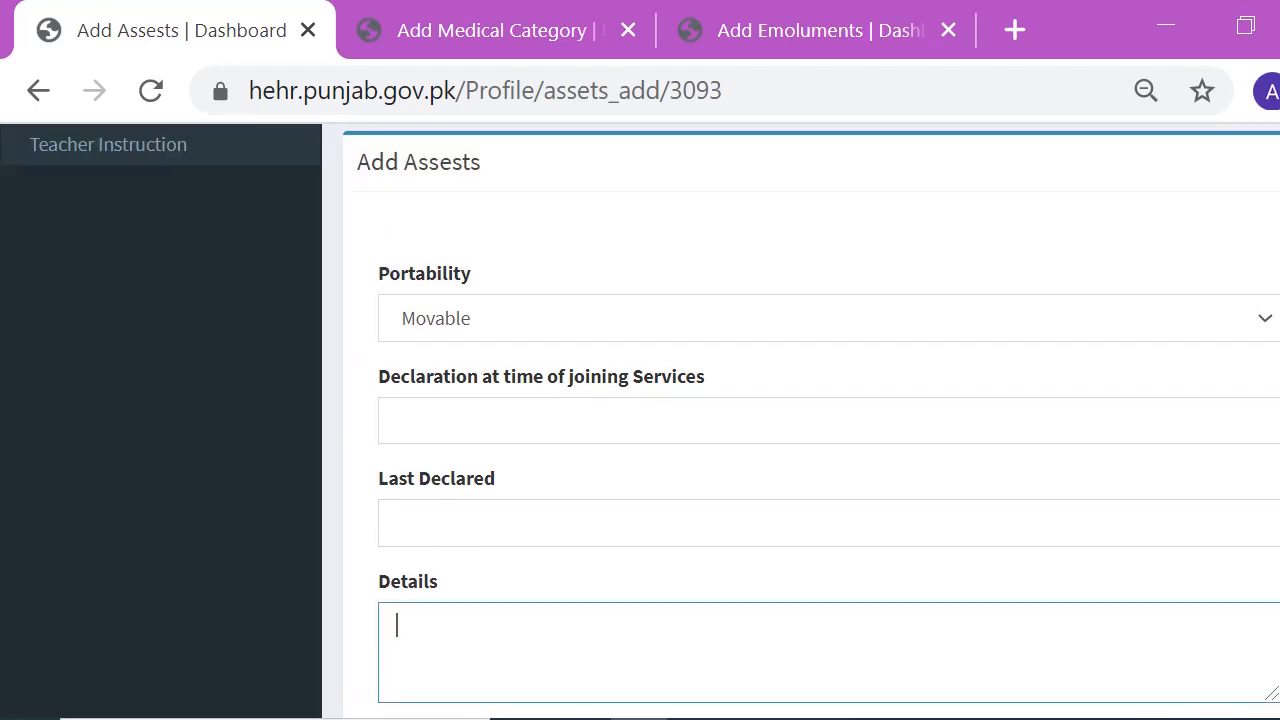
# - Set the asset's Portability to Immovable and place the cursor in the Details box
pyautogui.scroll(2, 800, 420)
pyautogui.click(800, 509)
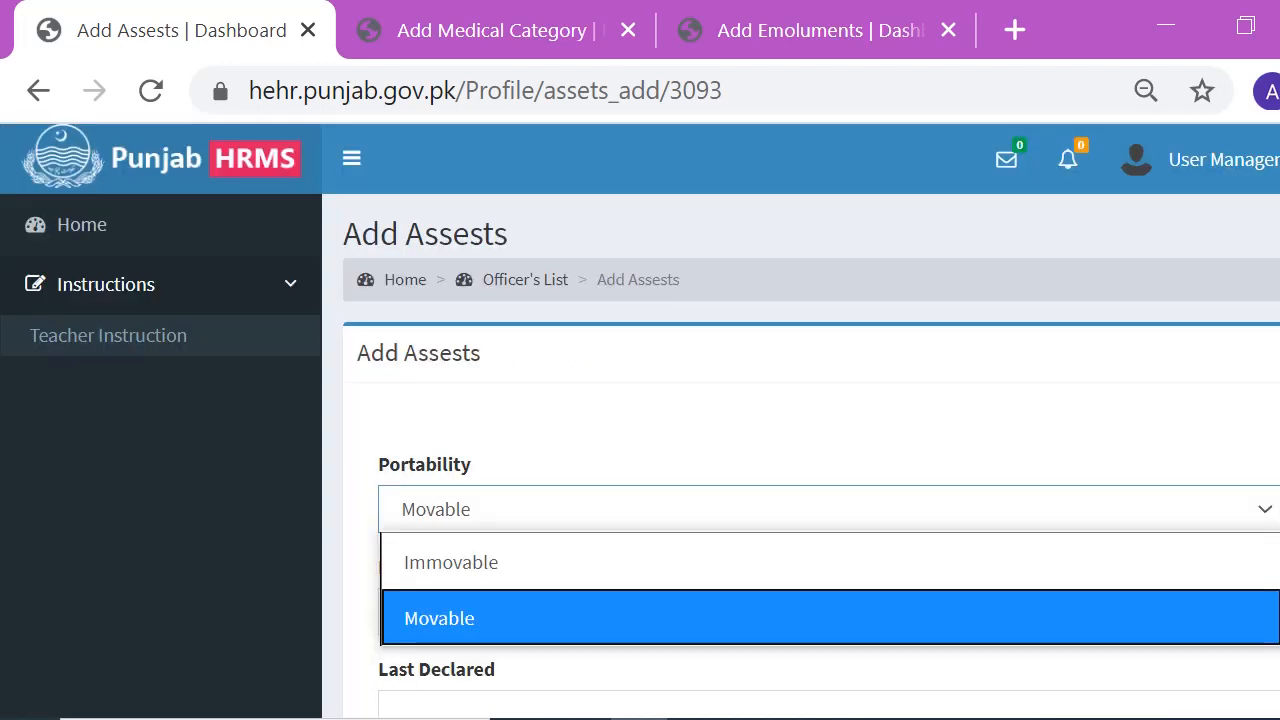
pyautogui.click(800, 563)
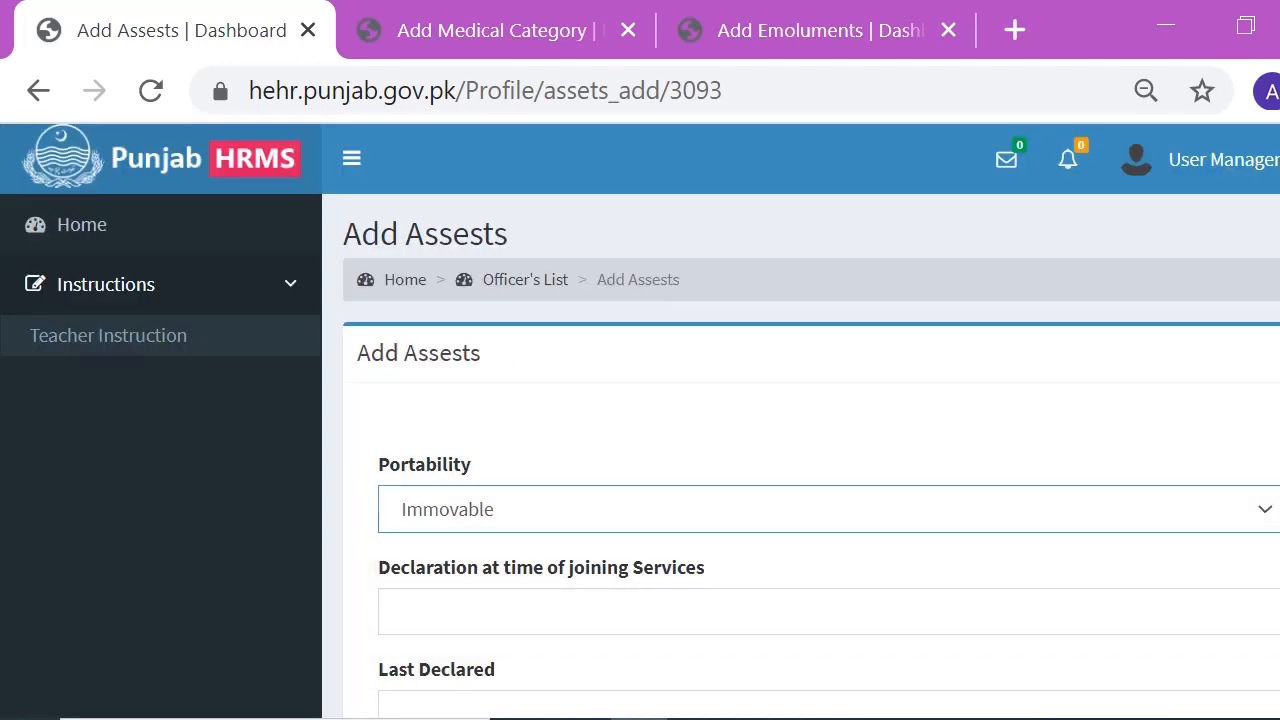
pyautogui.scroll(-2, 800, 420)
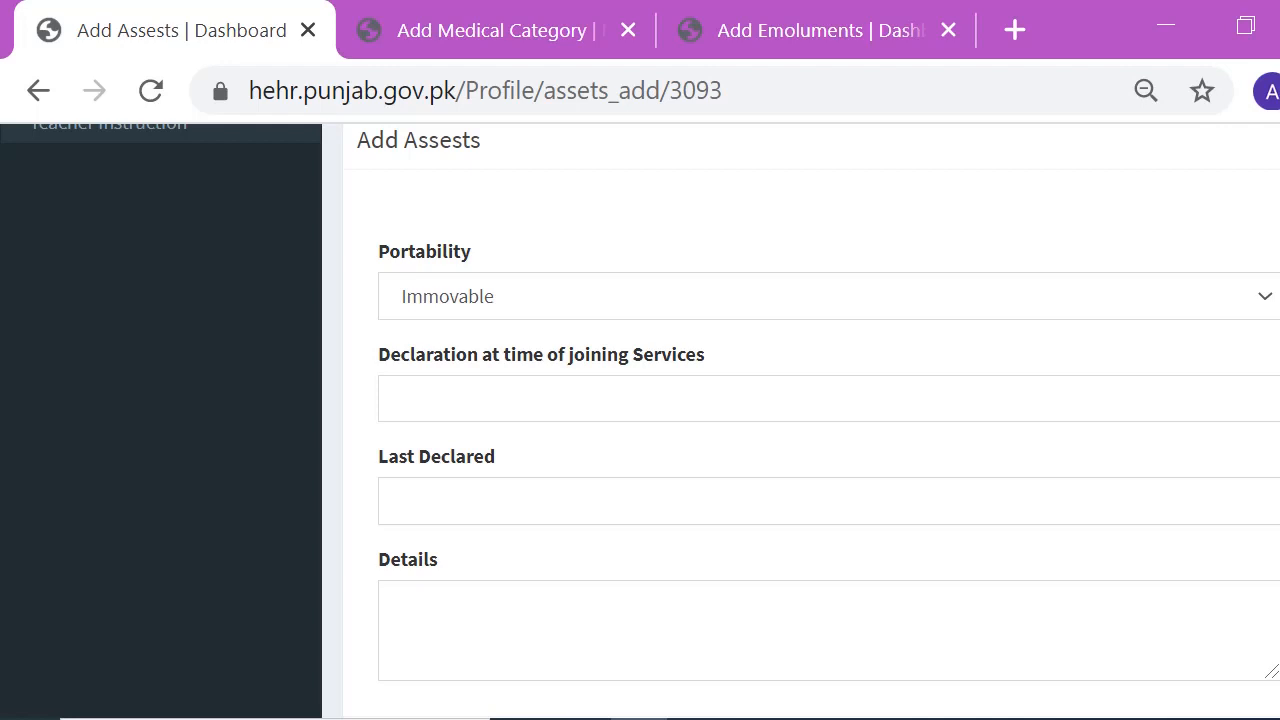
pyautogui.click(400, 612)
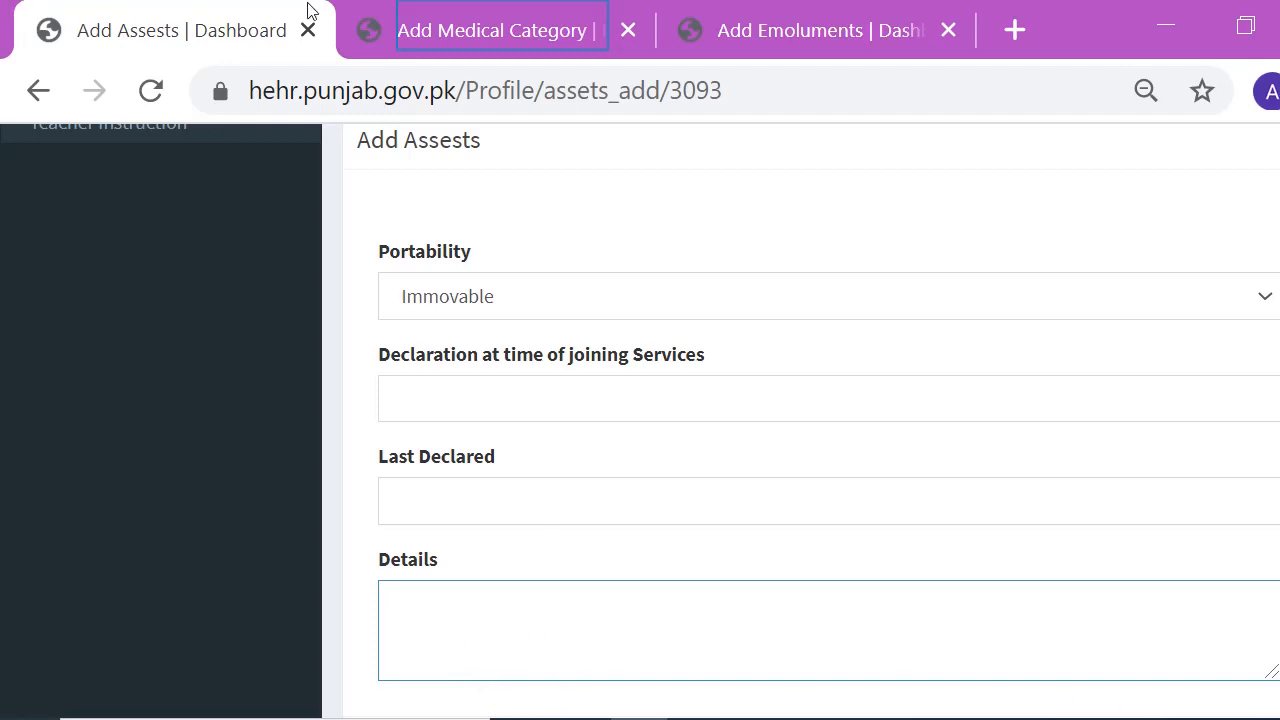
# - Open the Add Medical Category form and examine its Previous History and Disease fields
pyautogui.click(451, 14)
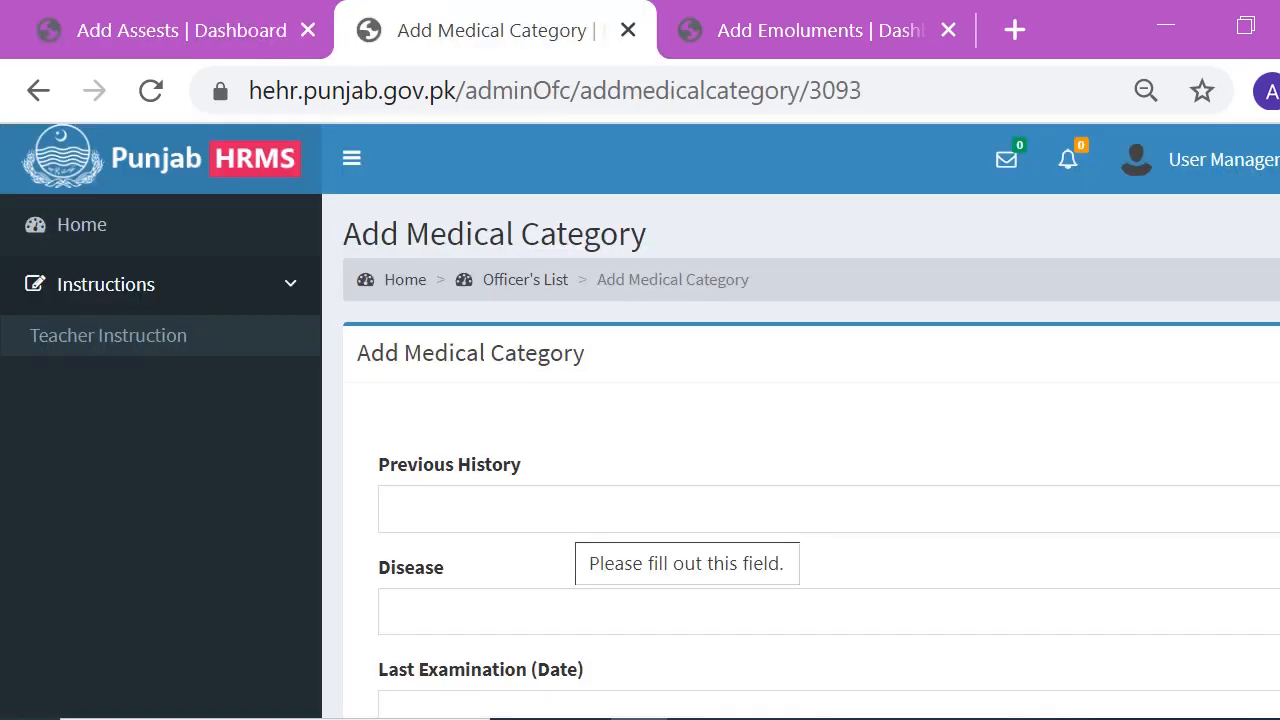
pyautogui.click(576, 510)
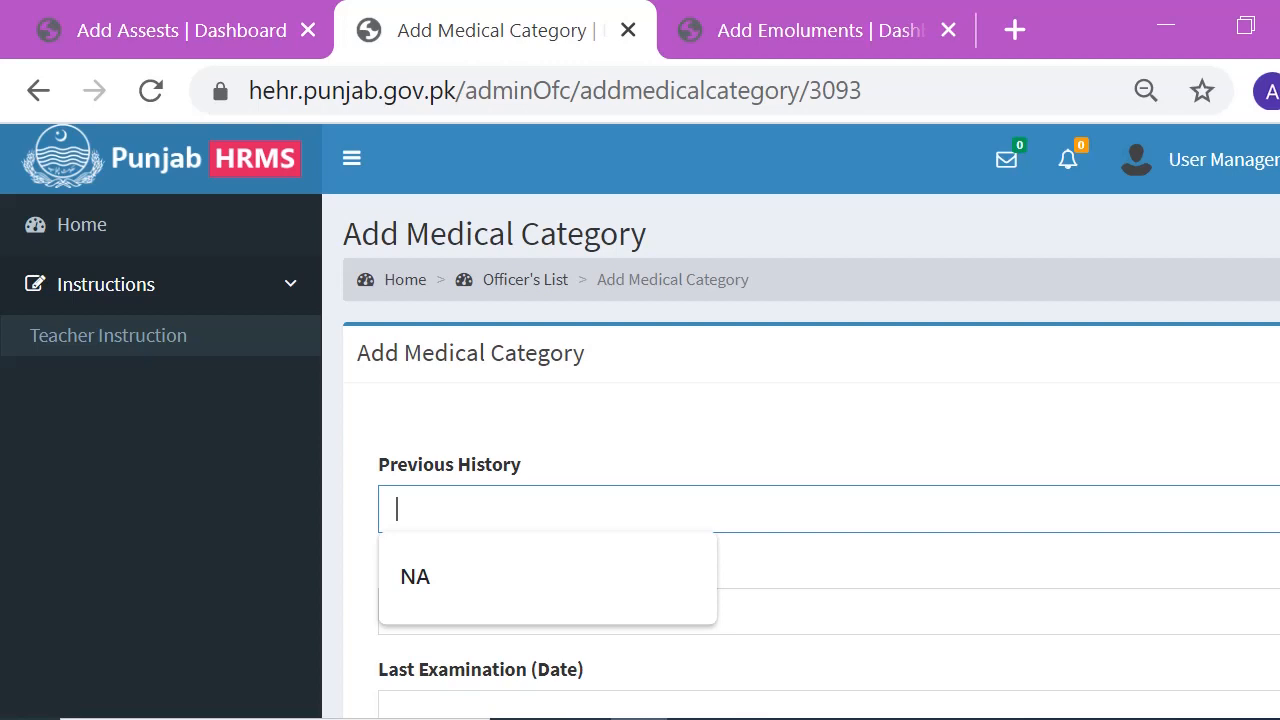
pyautogui.press('Tab')
pyautogui.press('Tab')
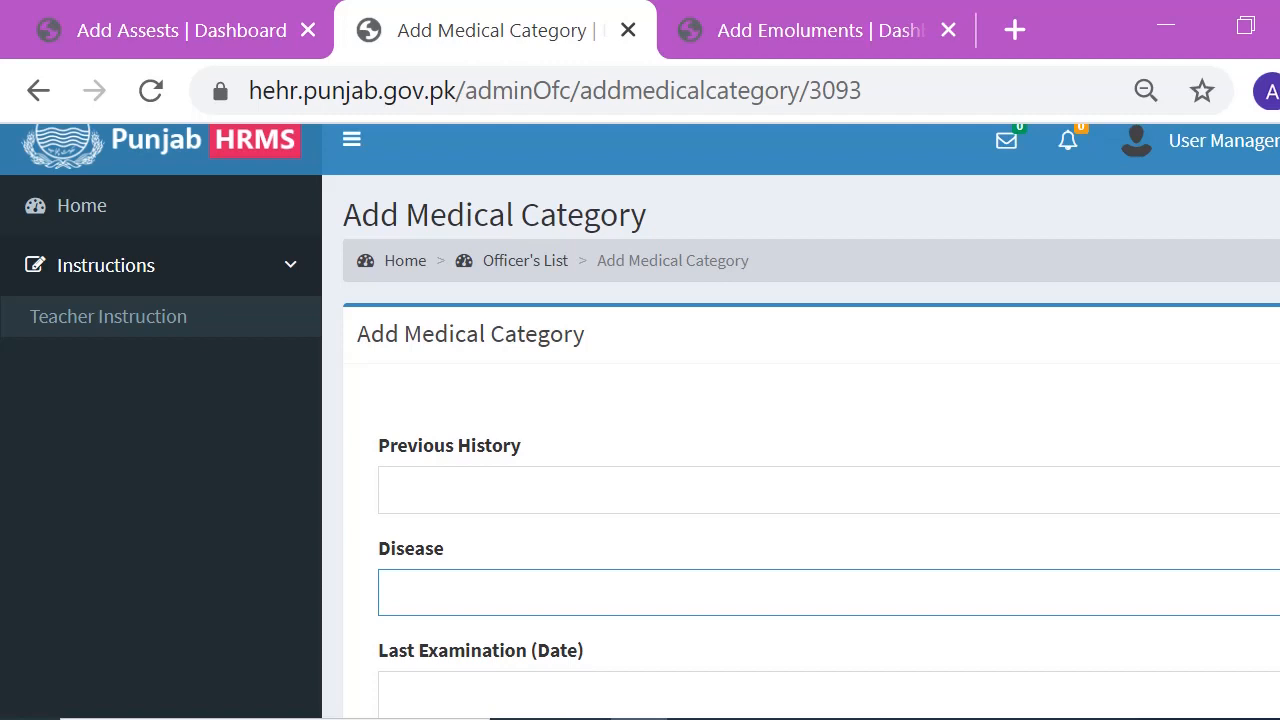
pyautogui.click(397, 490)
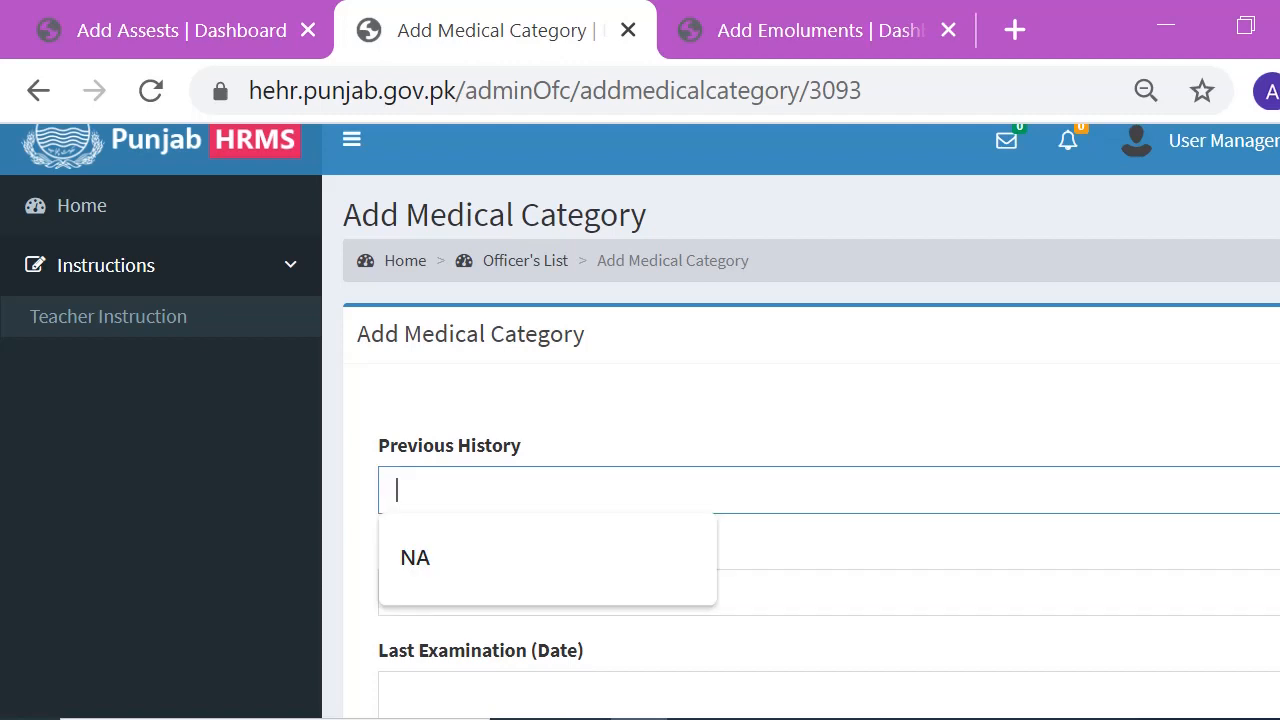
# - Examine the medical form's Last Examination (Date) field and its date picker without choosing a date
pyautogui.scroll(-1, 1246, 500)
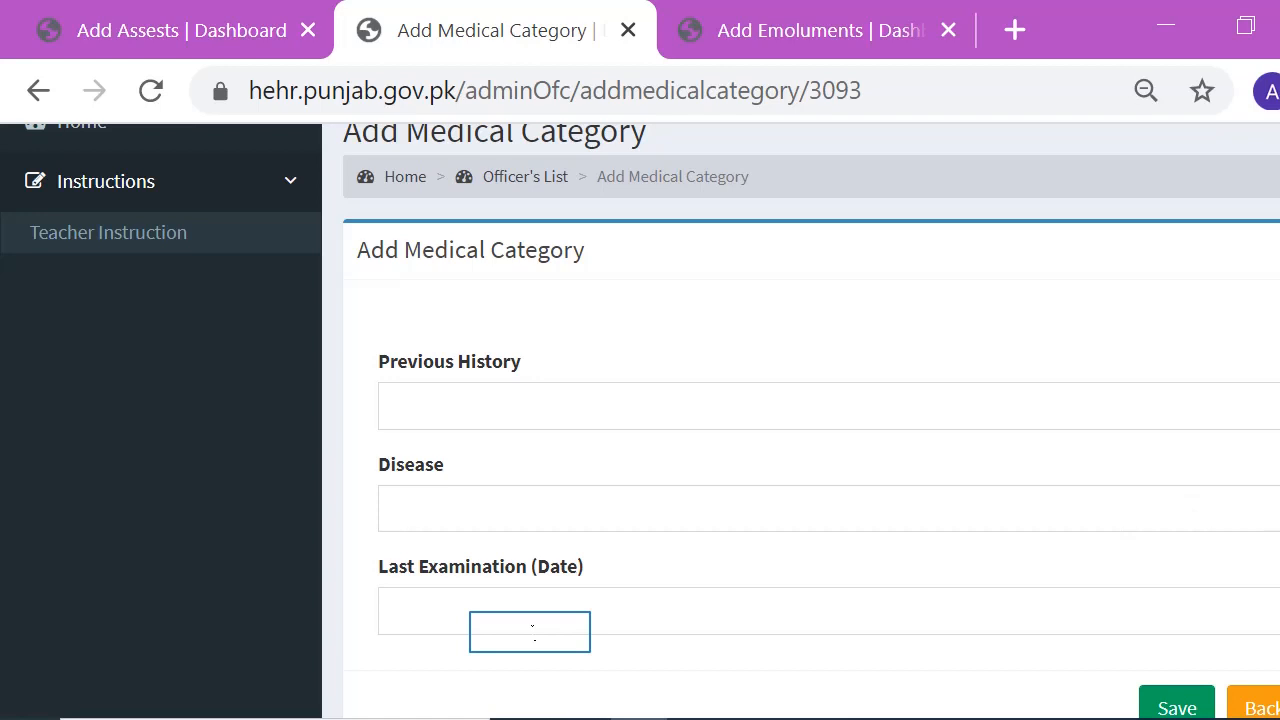
pyautogui.click(533, 630)
pyautogui.click(760, 330)
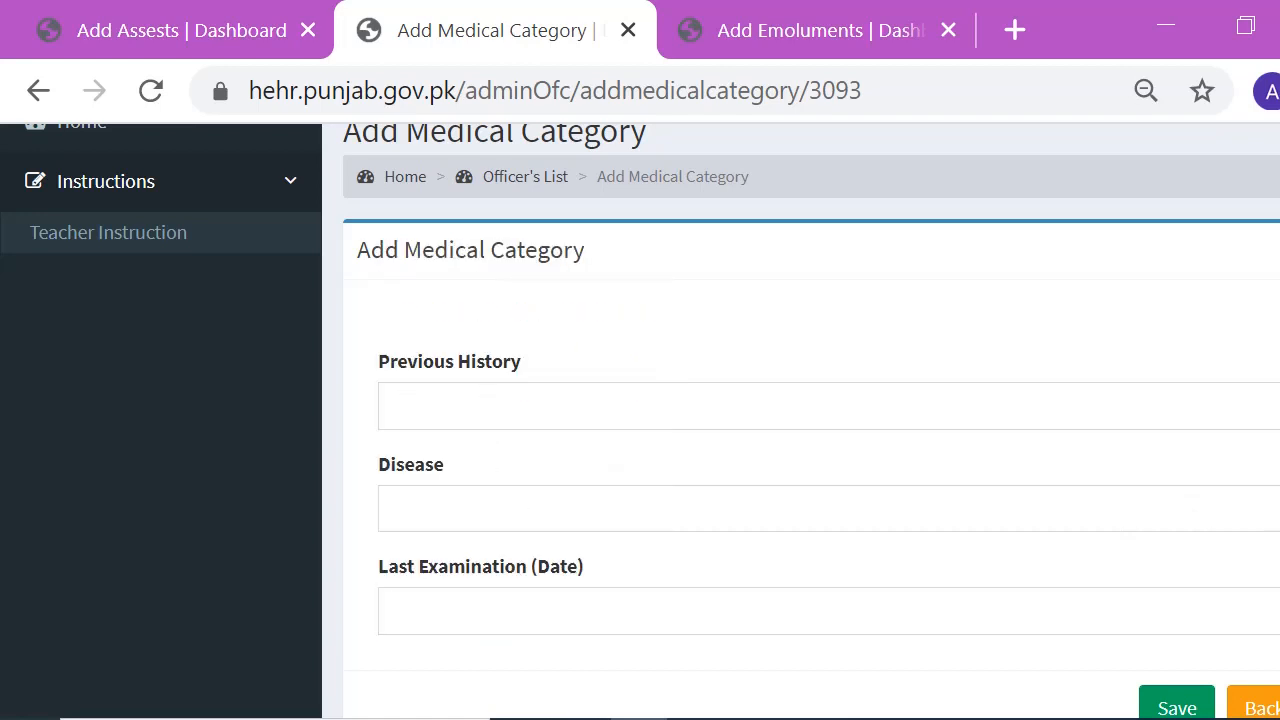
pyautogui.click(640, 612)
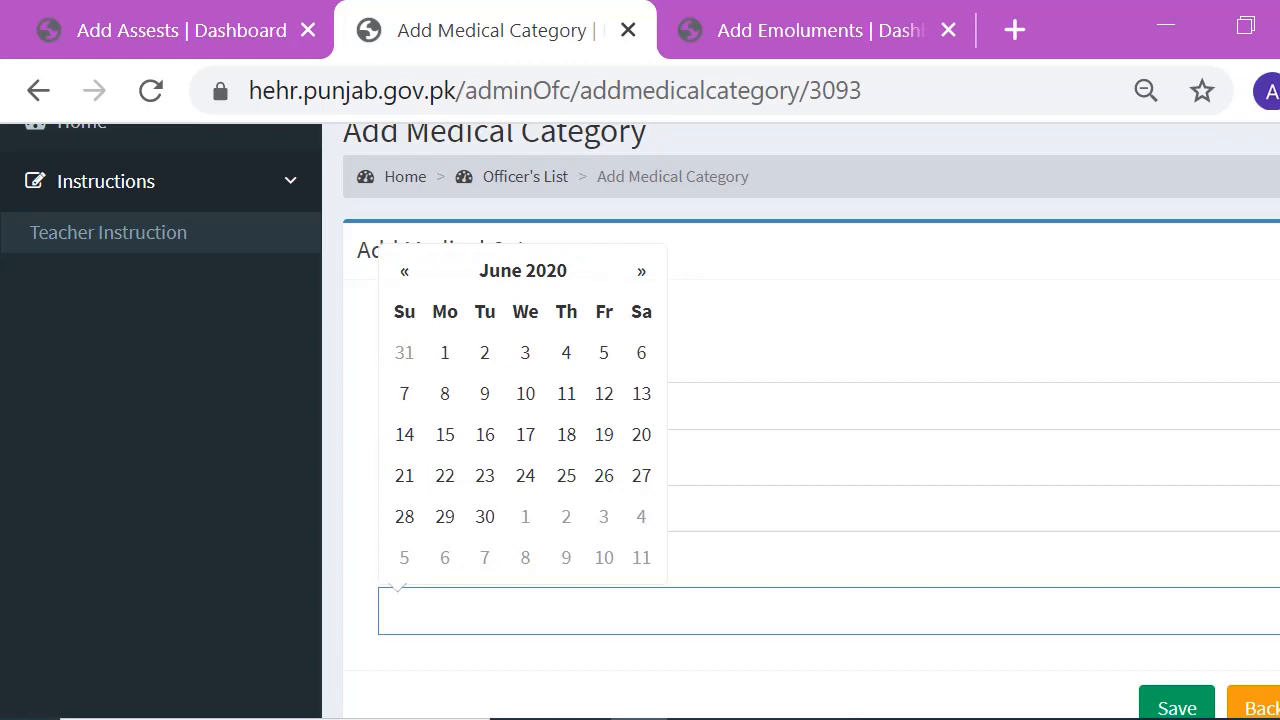
pyautogui.click(760, 330)
pyautogui.scroll(-1, 760, 400)
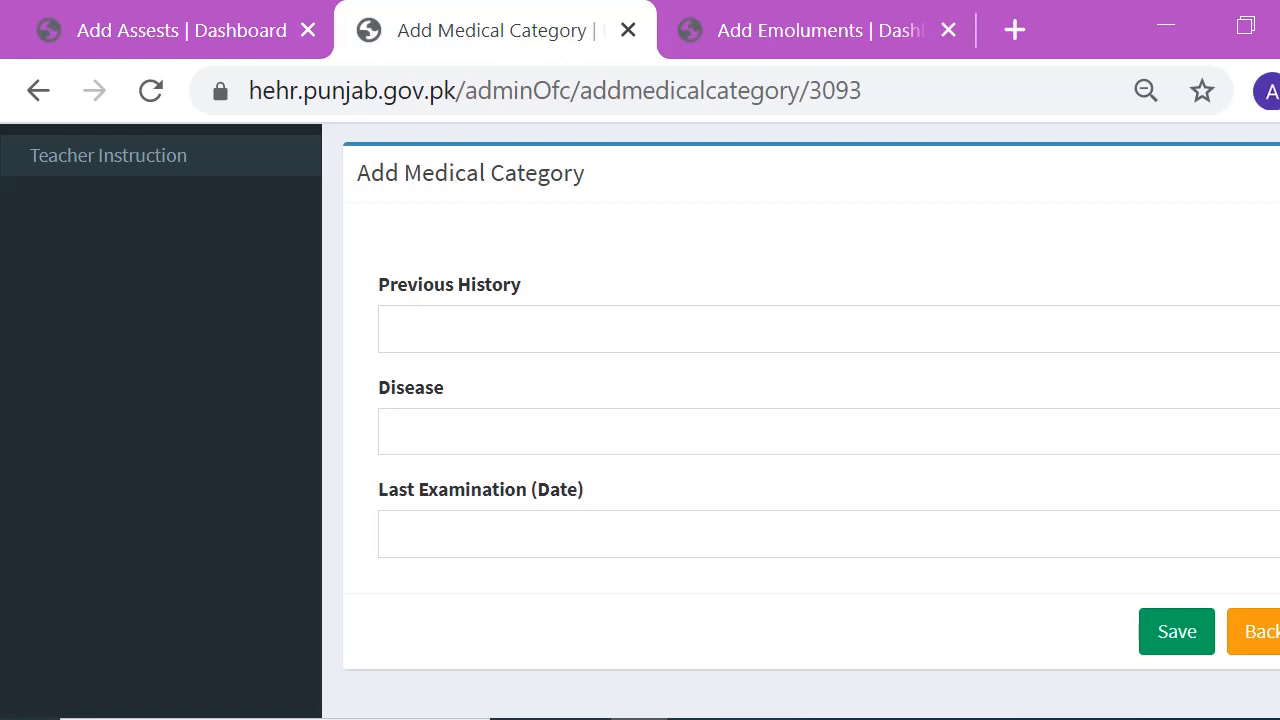
pyautogui.click(397, 534)
pyautogui.click(474, 562)
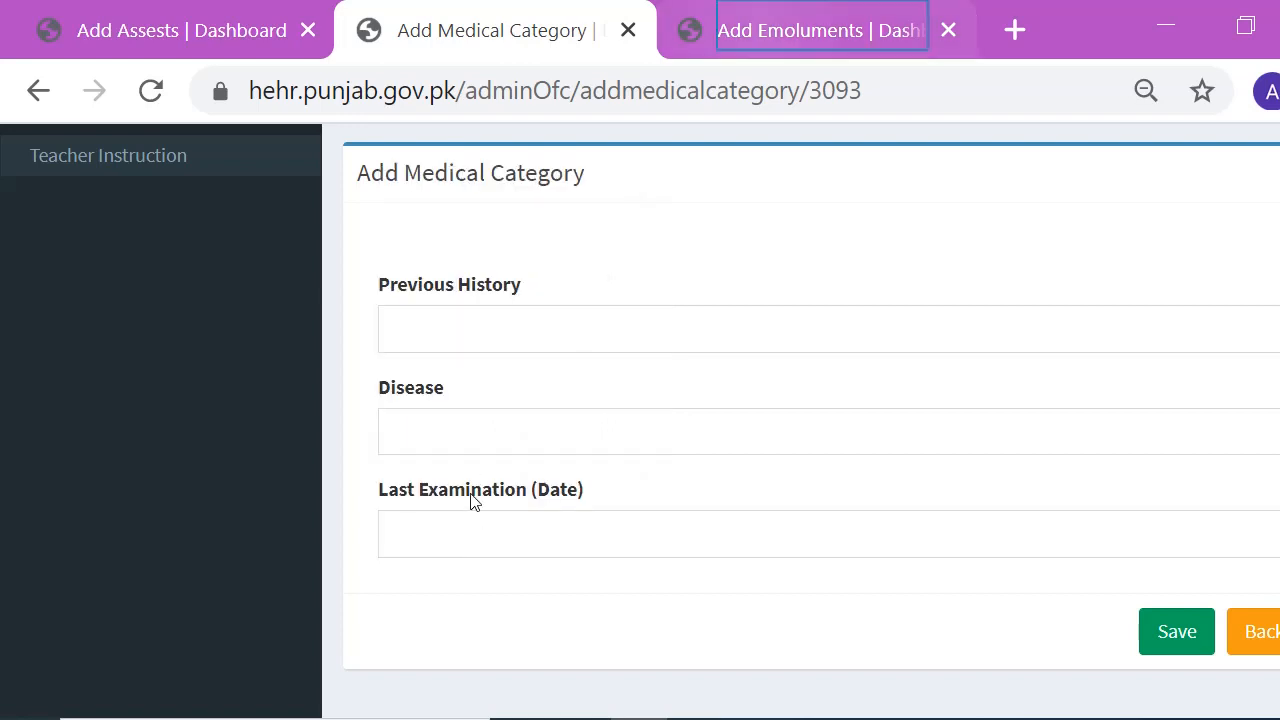
# - In the Add Emoluments form, enter BASIC PAY under Allowances with a Pay of 20000 and save the entry
pyautogui.click(762, 30)
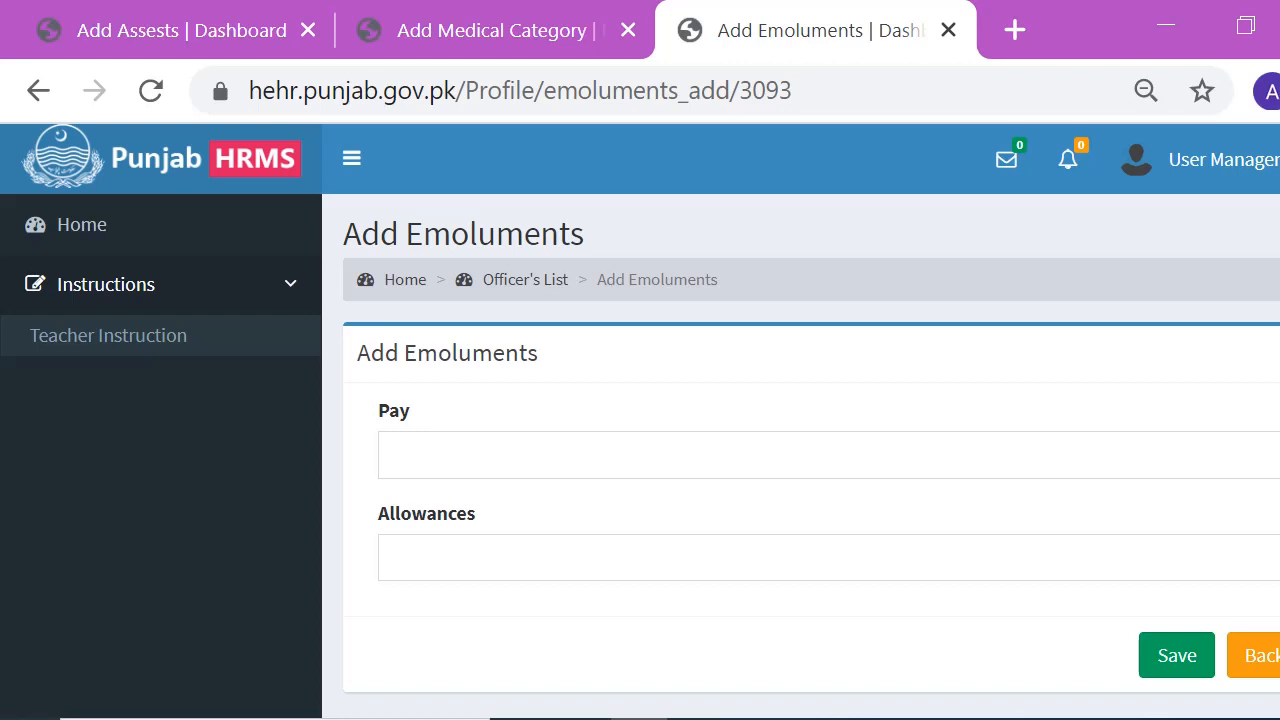
pyautogui.click(398, 558)
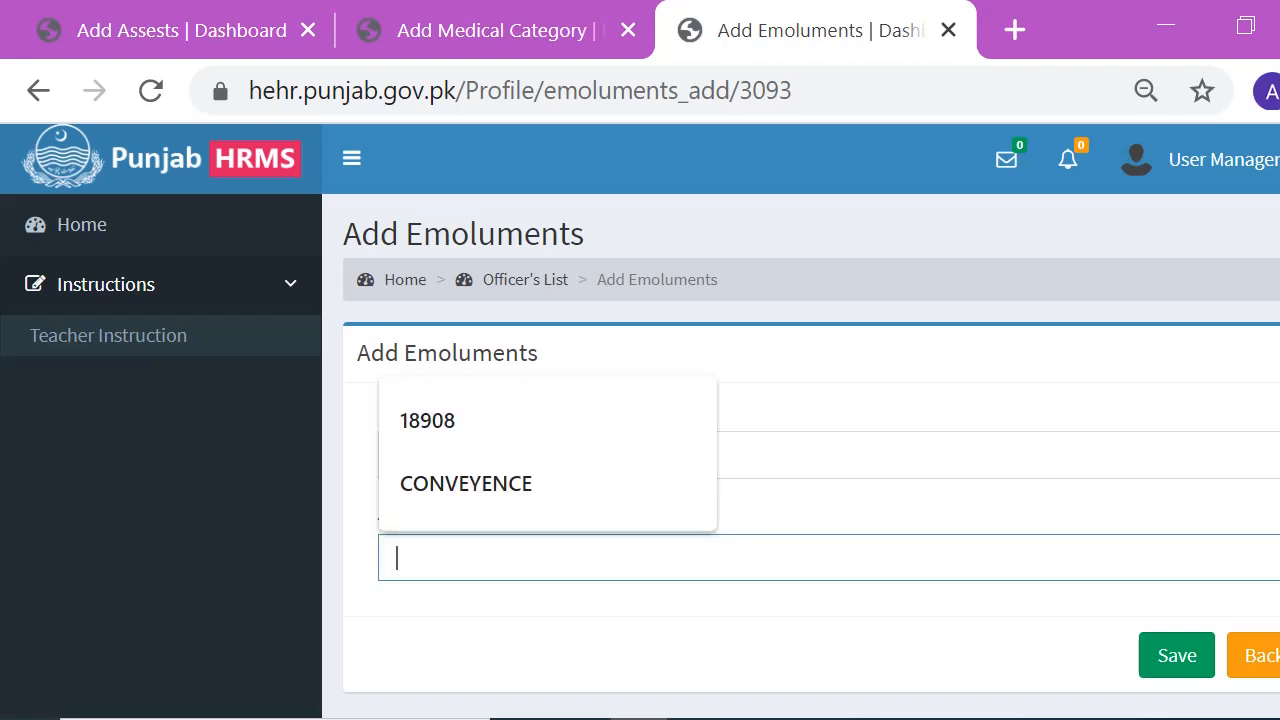
pyautogui.write('b')
pyautogui.press('BackSpace')
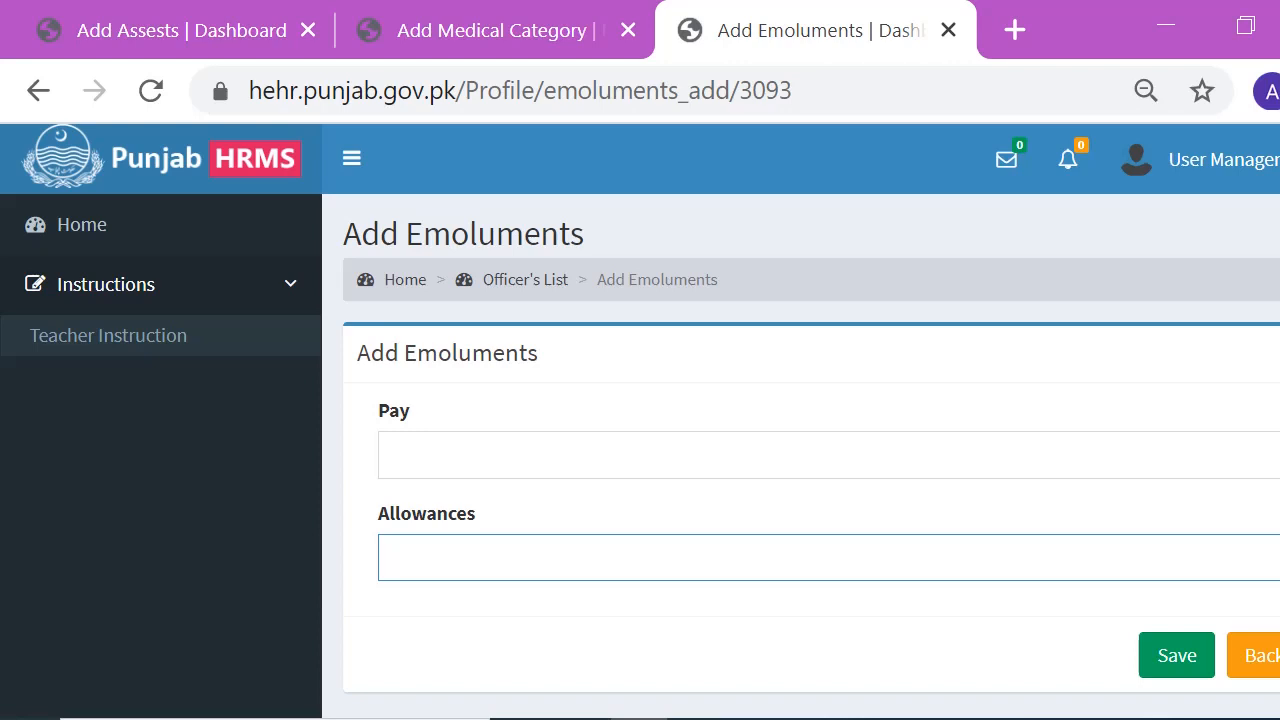
pyautogui.write('BASIC PAY')
pyautogui.click(397, 455)
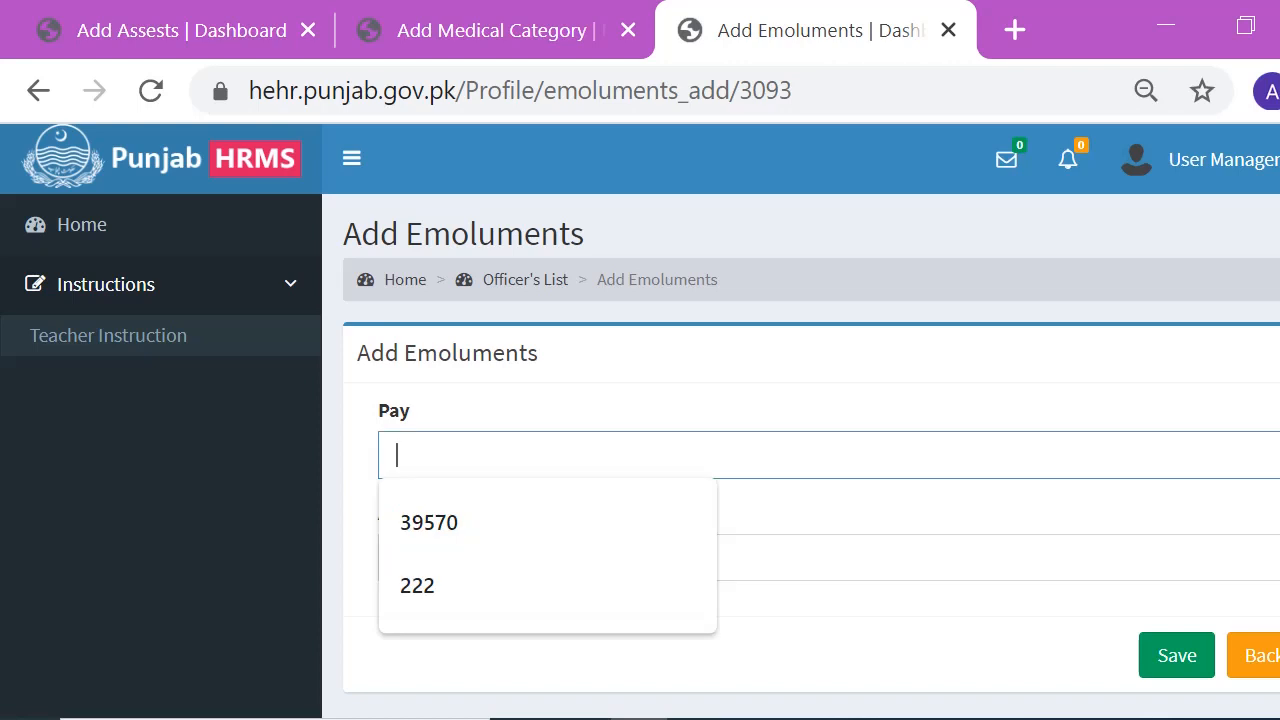
pyautogui.write('20000')
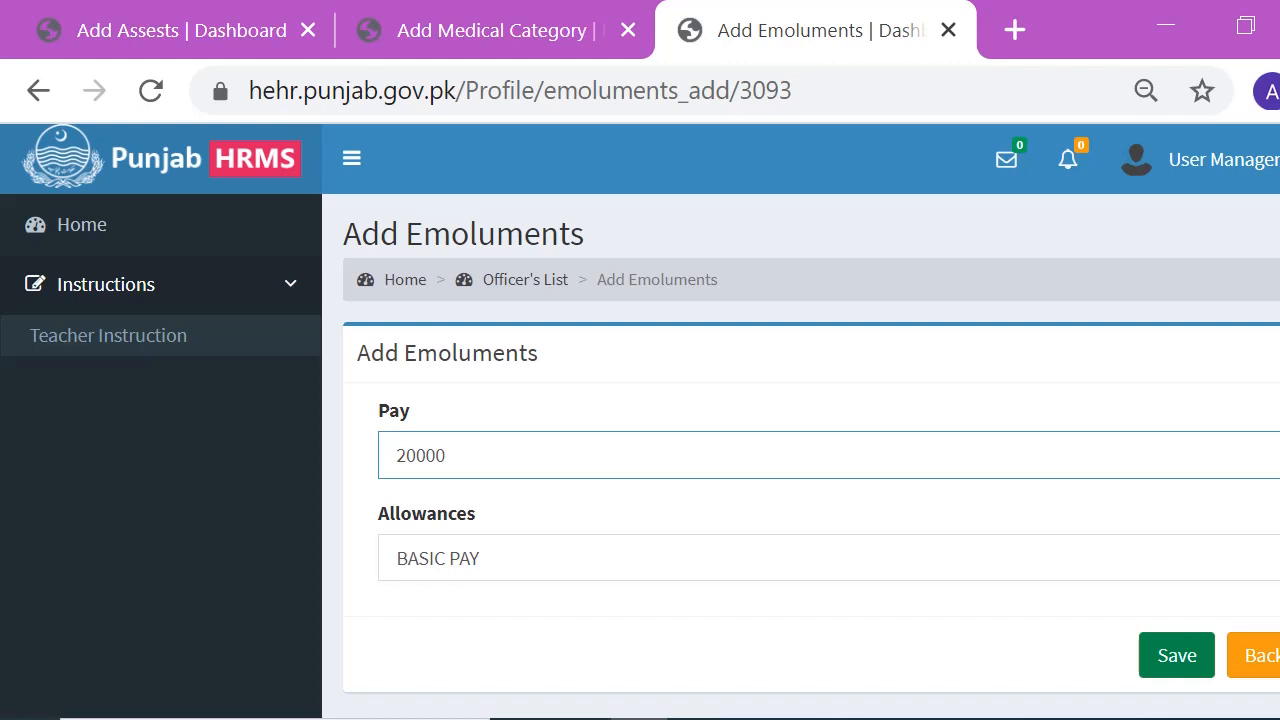
pyautogui.press('Return')
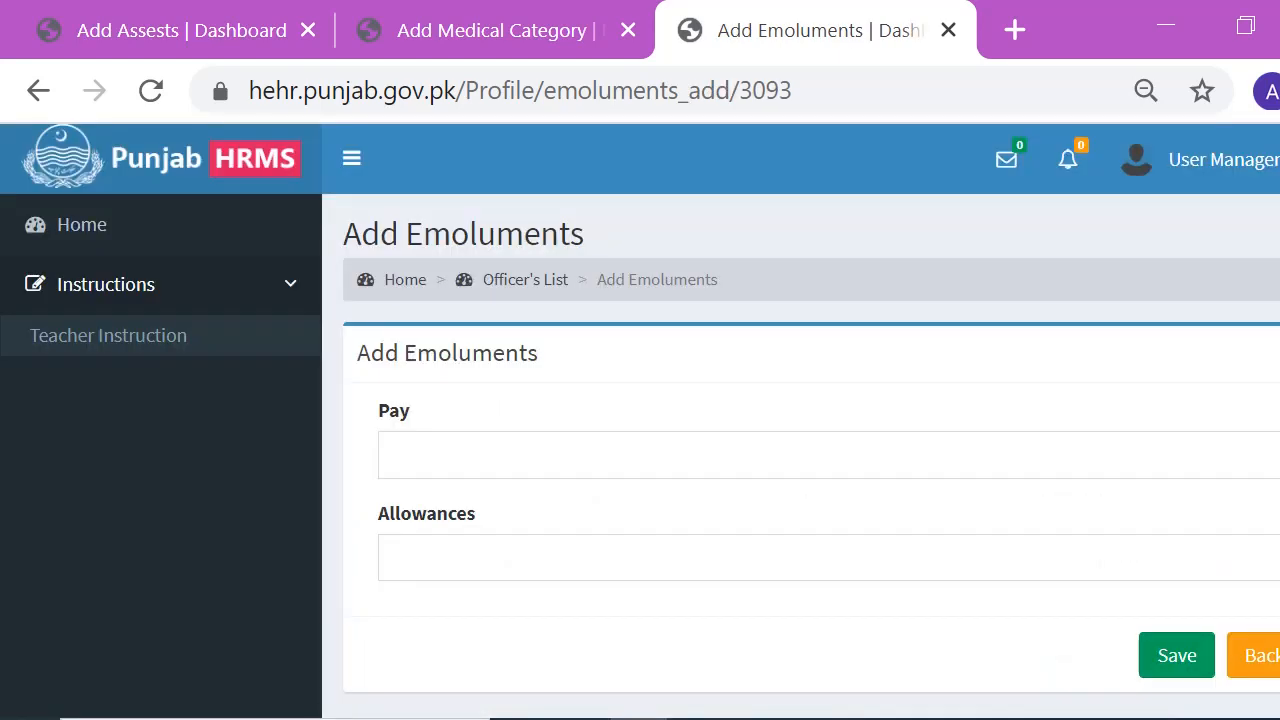
# - Enter HOUSE RENT under Allowances with a Pay of 3500 and save the emolument
pyautogui.click(828, 558)
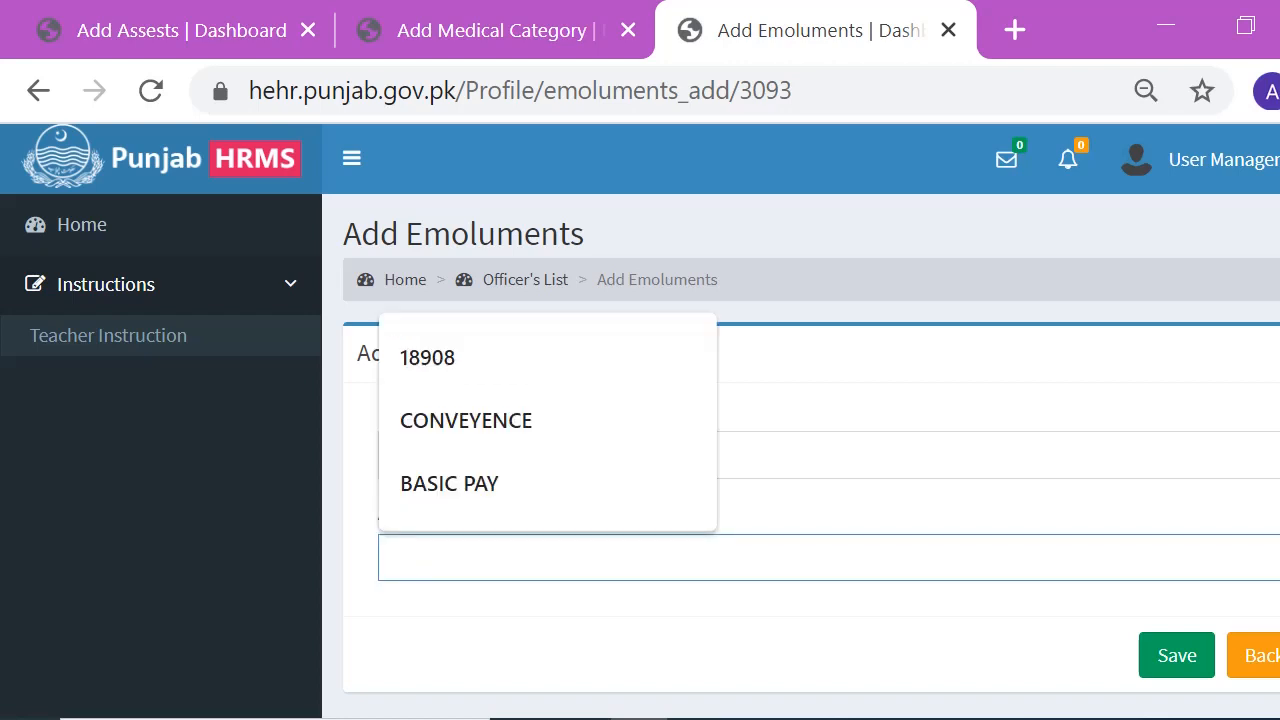
pyautogui.write('HOUSE RENT')
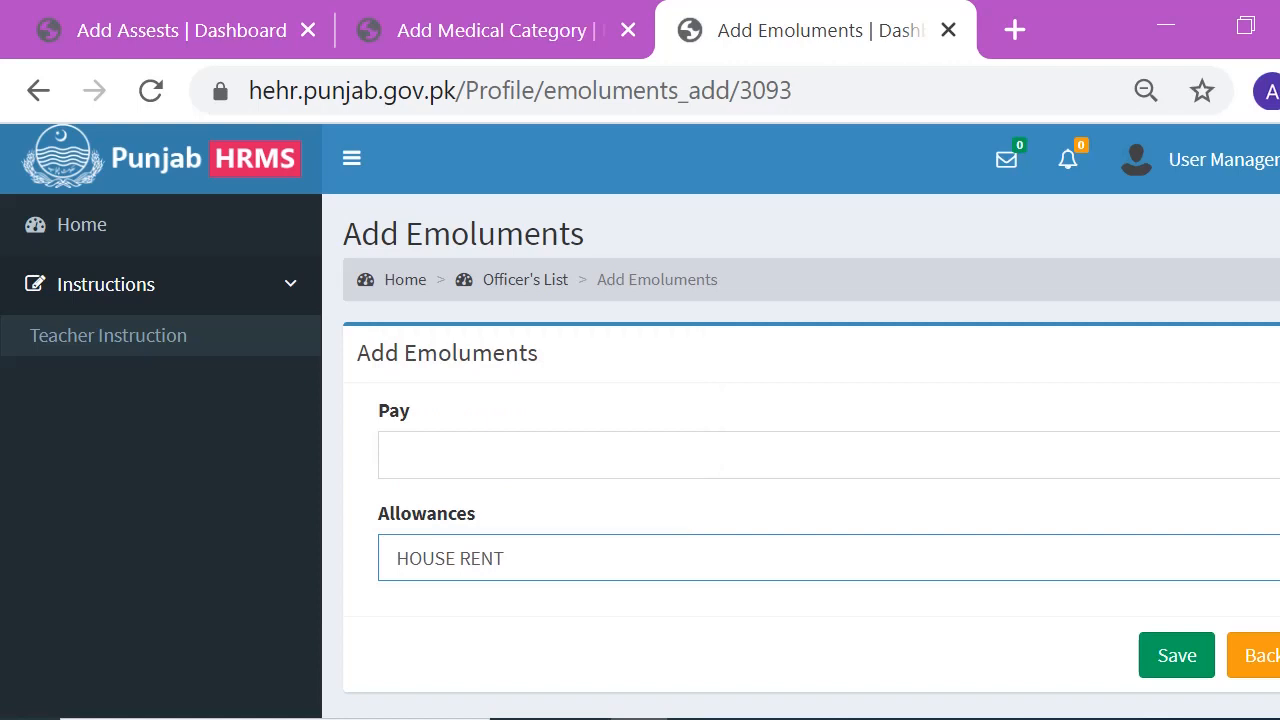
pyautogui.click(828, 455)
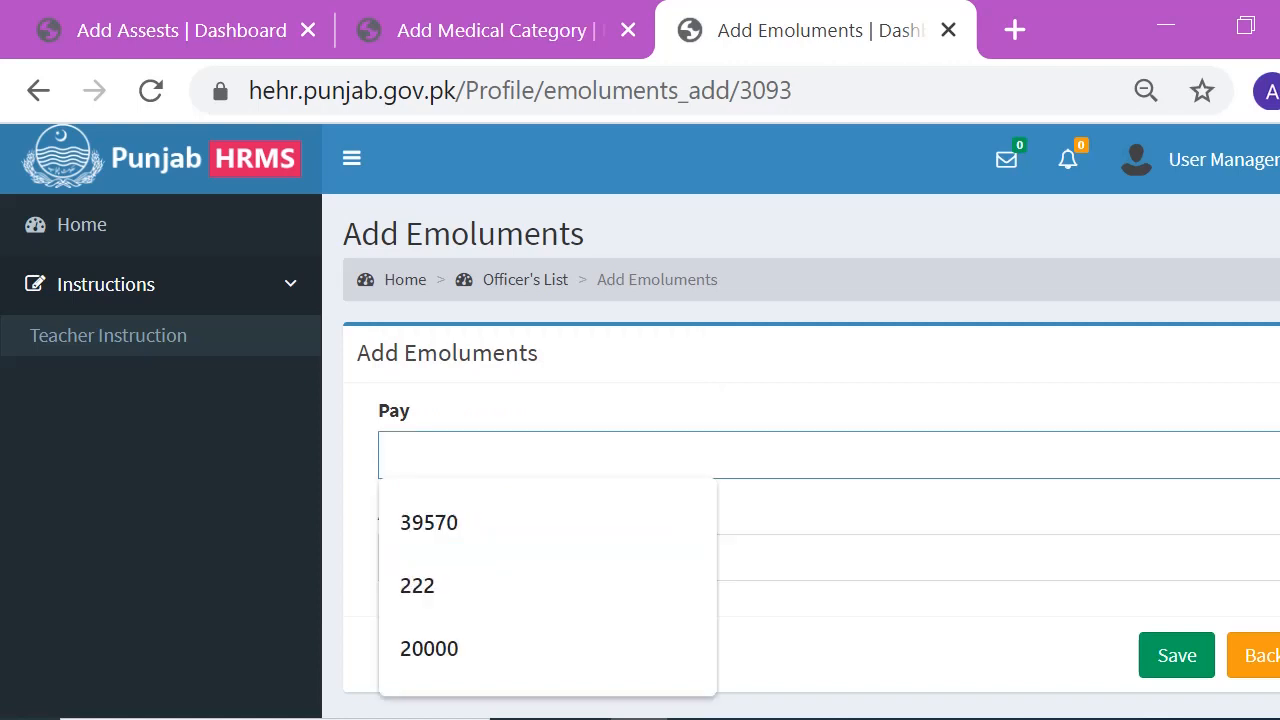
pyautogui.write('35000')
pyautogui.press('BackSpace')
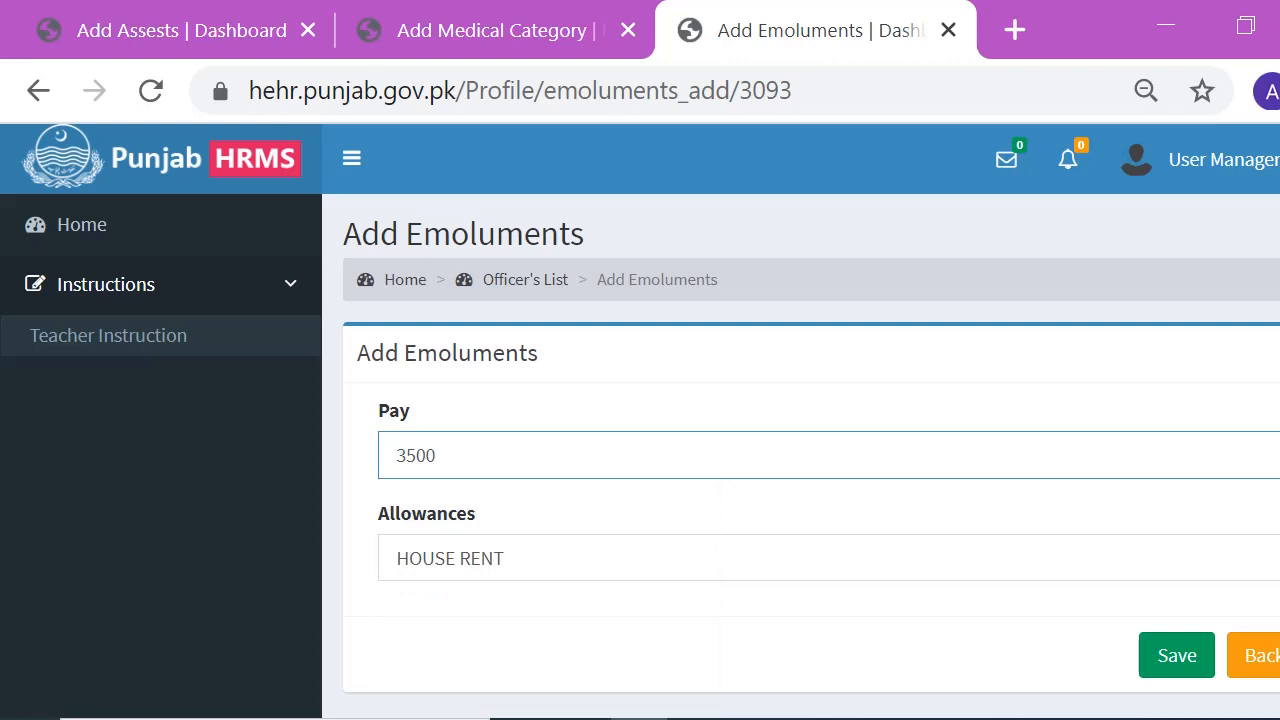
pyautogui.press('Return')
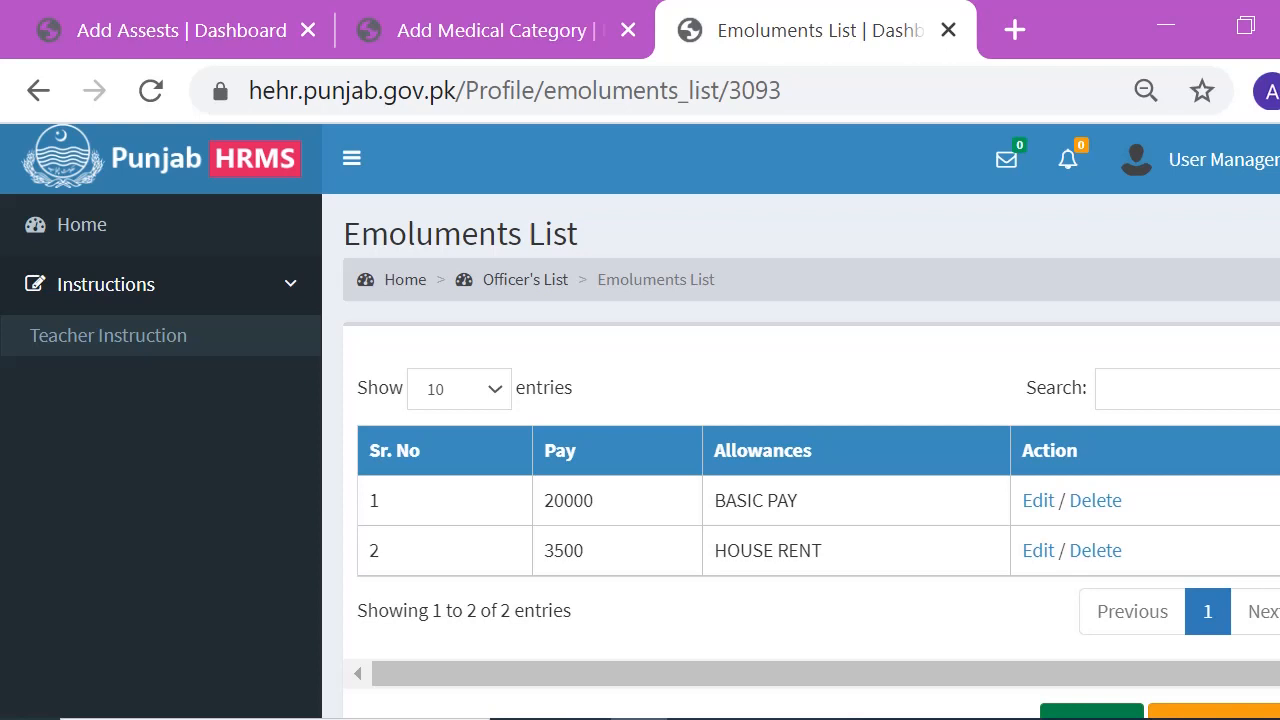
# - Start another emolument entry with a Pay of 5000 and CONVEYANCE ALLOWANCE under Allowances
pyautogui.click(1091, 712)
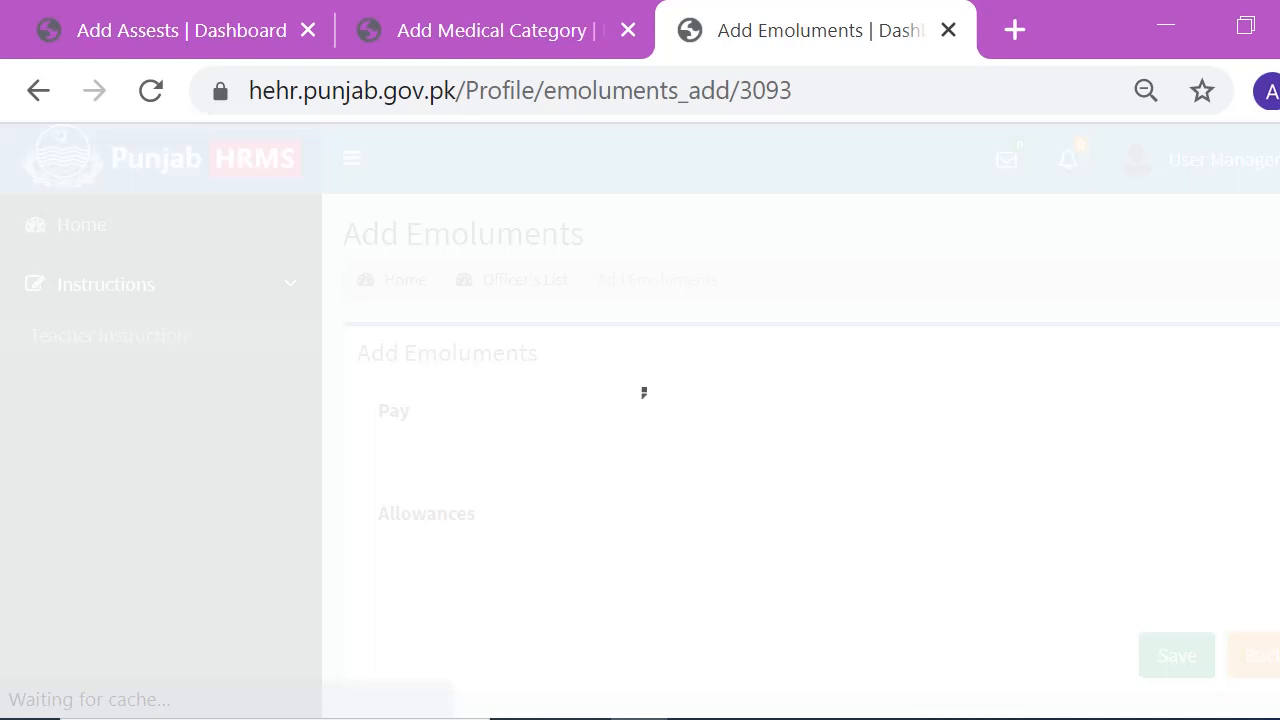
pyautogui.click(640, 455)
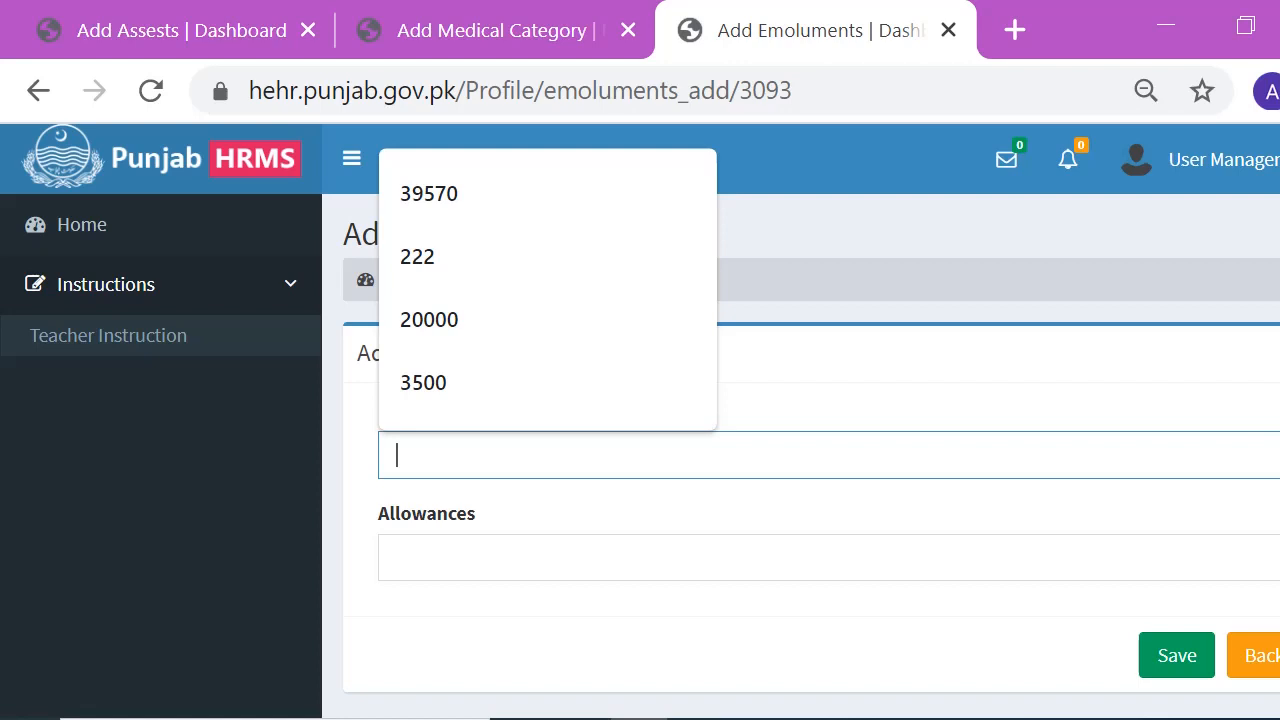
pyautogui.write('CONVEYANCE ALLOWANCE')
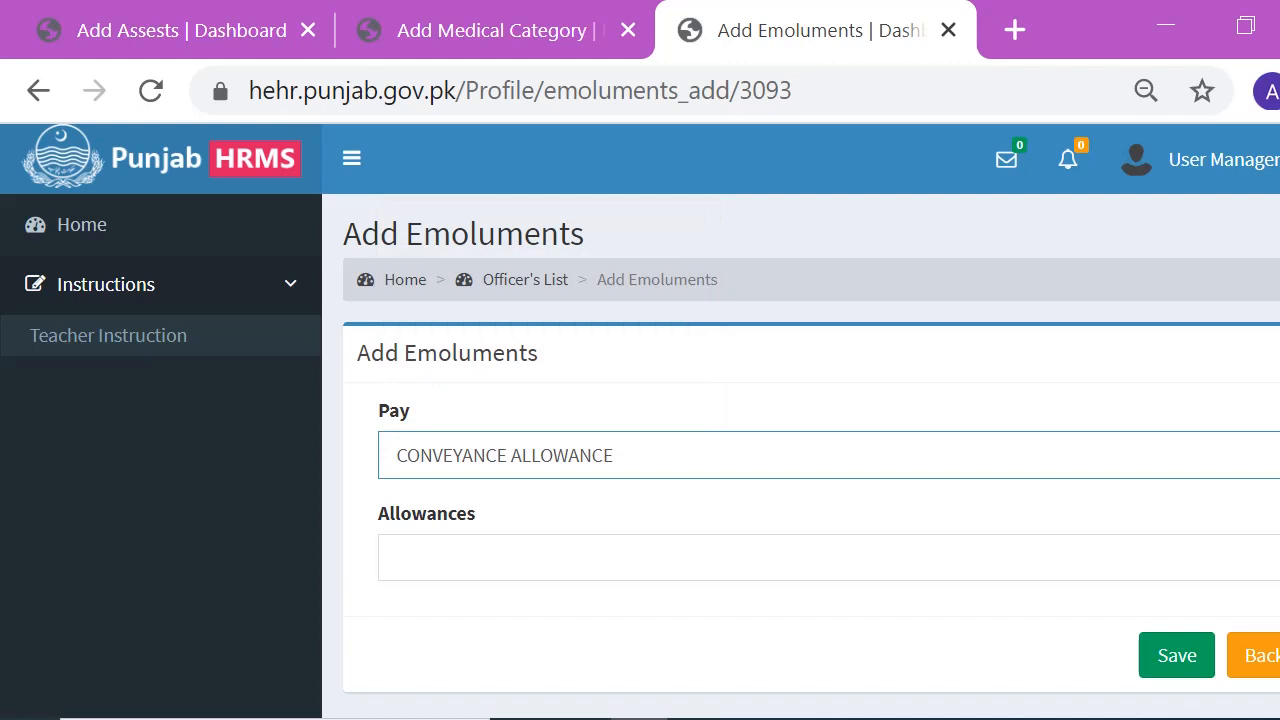
pyautogui.hotkey('ctrl', 'a')
pyautogui.hotkey('ctrl', 'c')
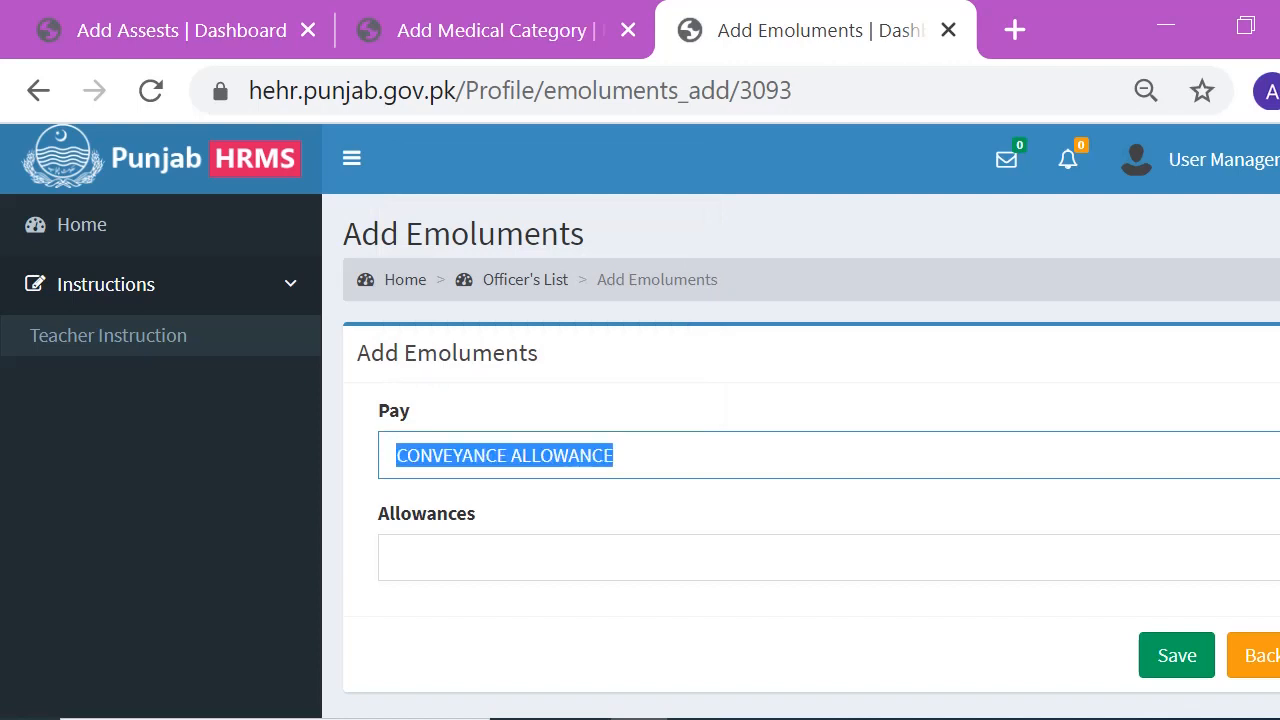
pyautogui.write('5000')
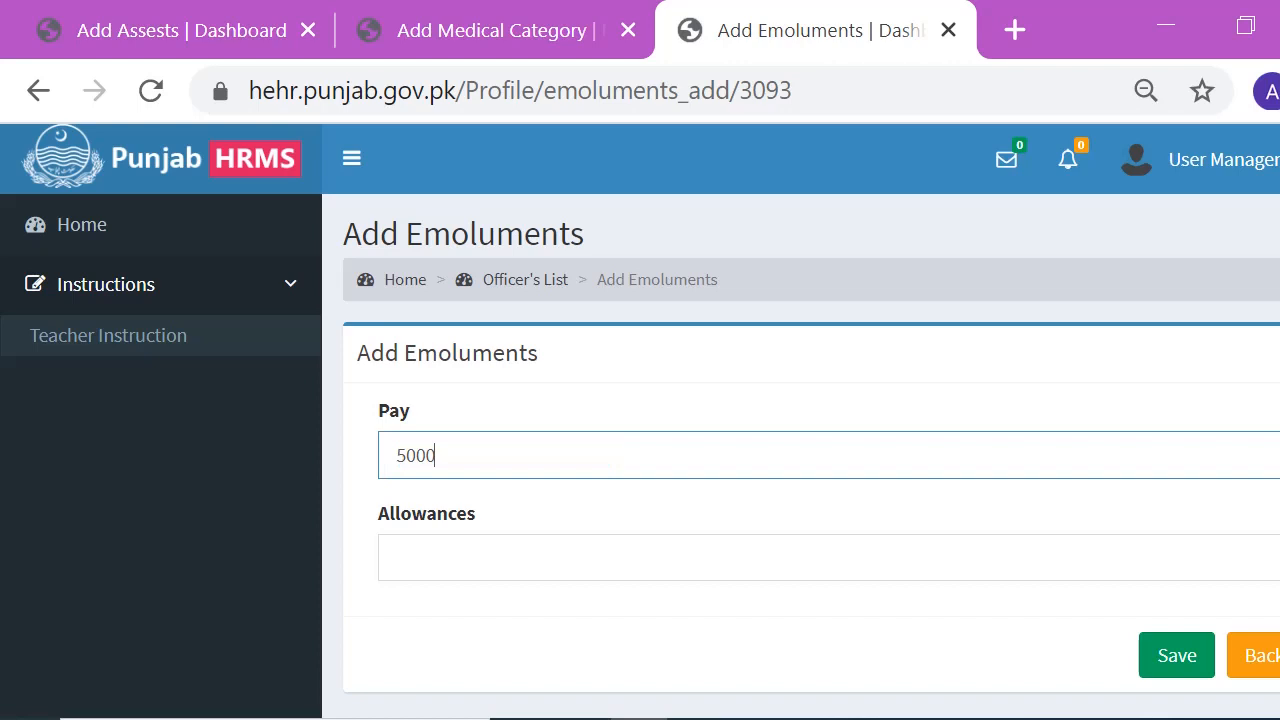
pyautogui.click(608, 557)
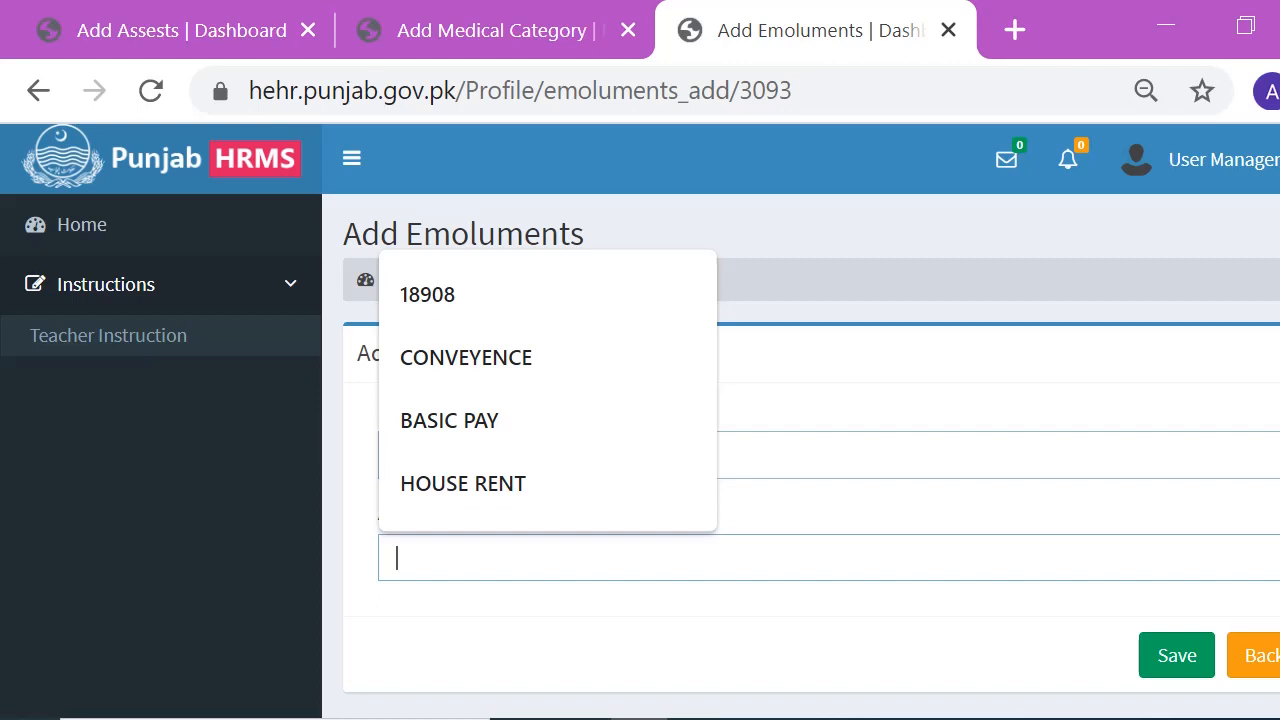
pyautogui.hotkey('ctrl', 'v')
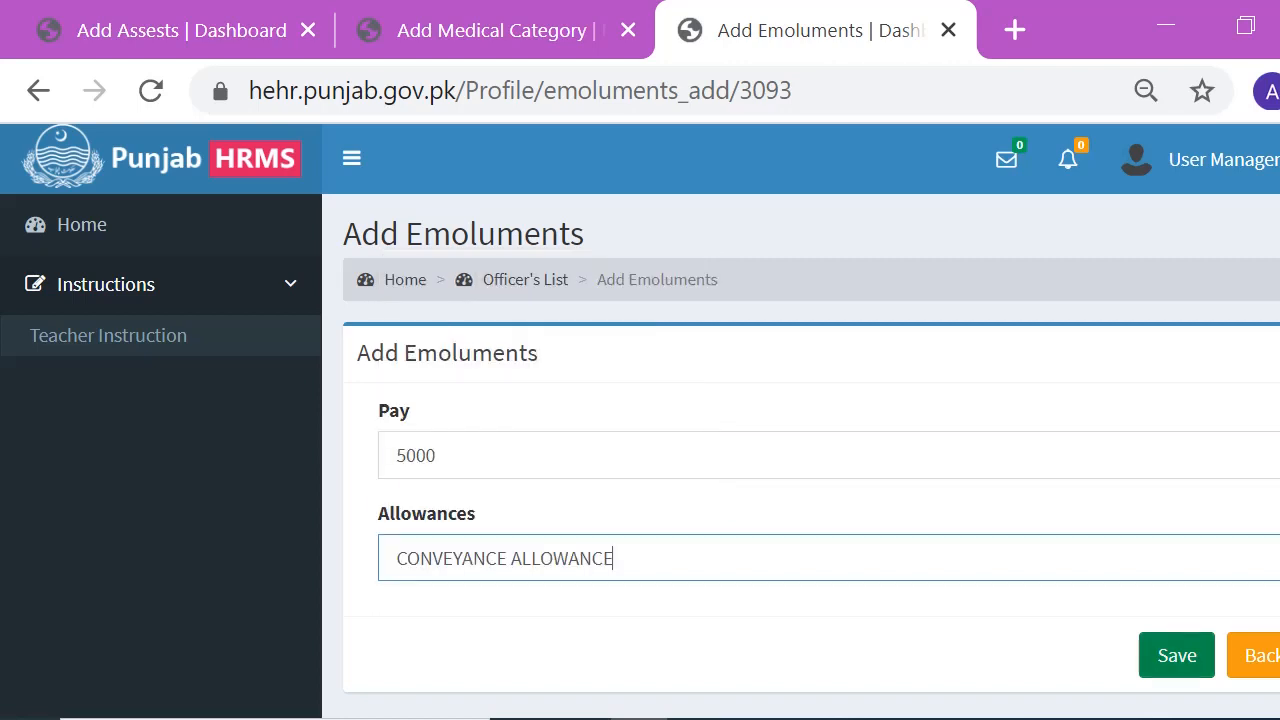